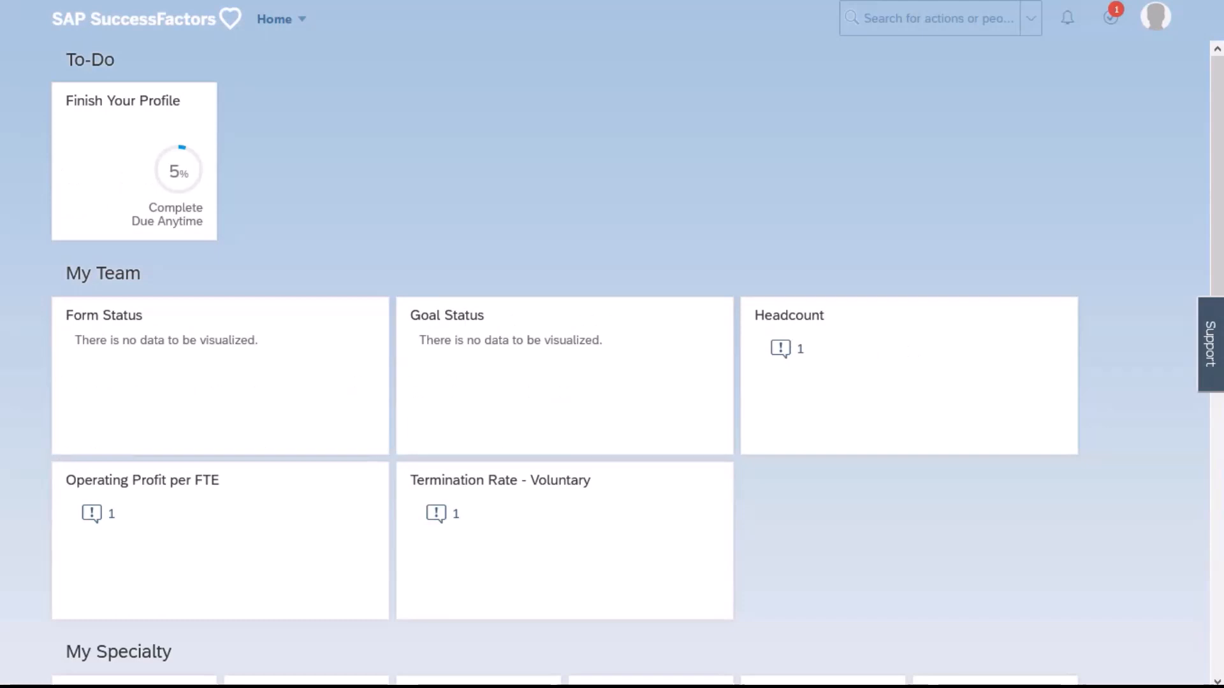
Search the available actions for Configure Object Definitions and open that page
left_click(911, 13)
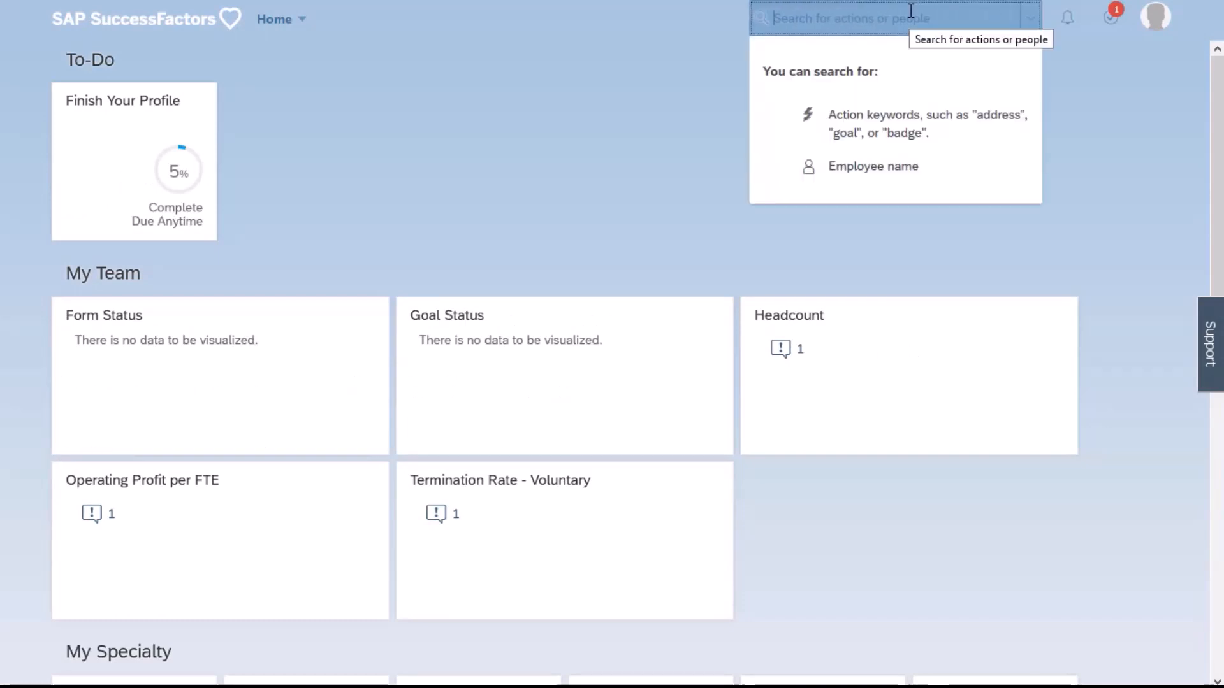
type("configure ")
type("obj")
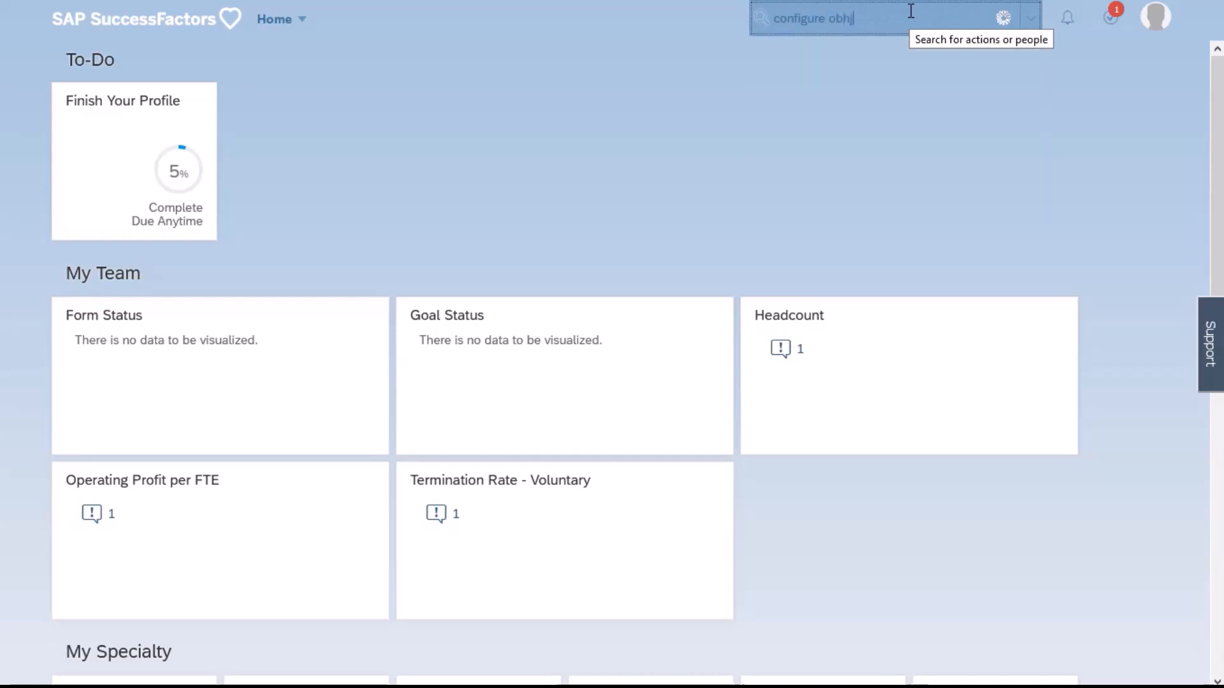
key("BackSpace")
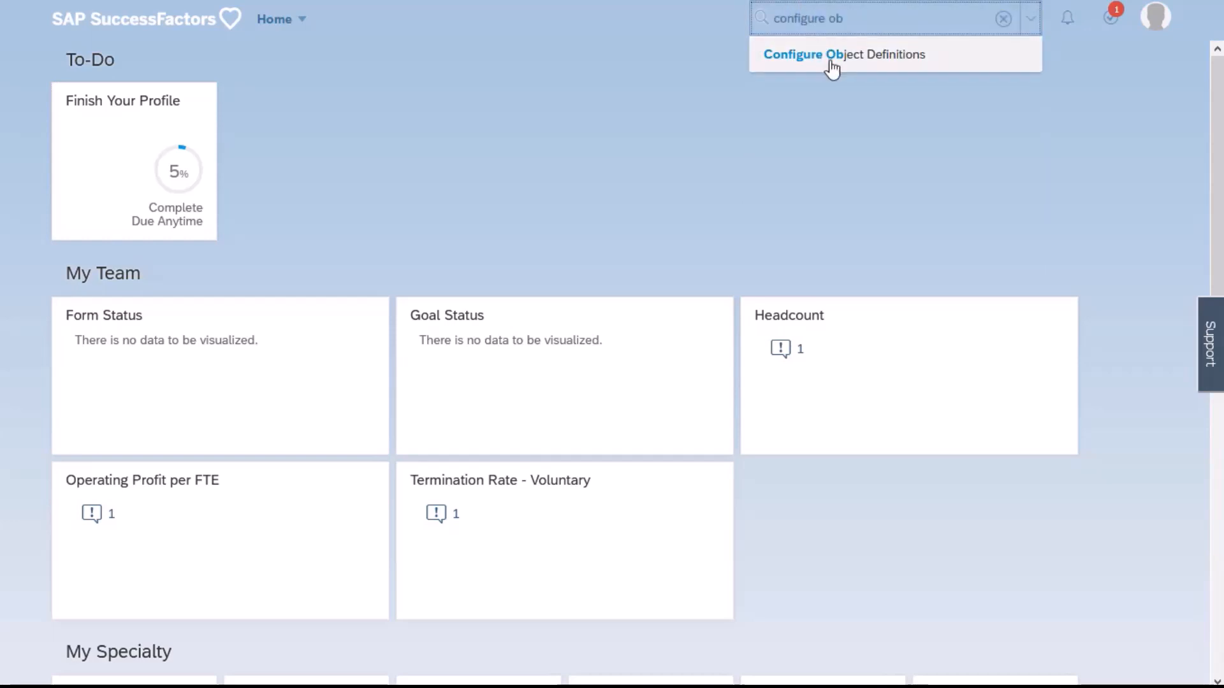
left_click(828, 56)
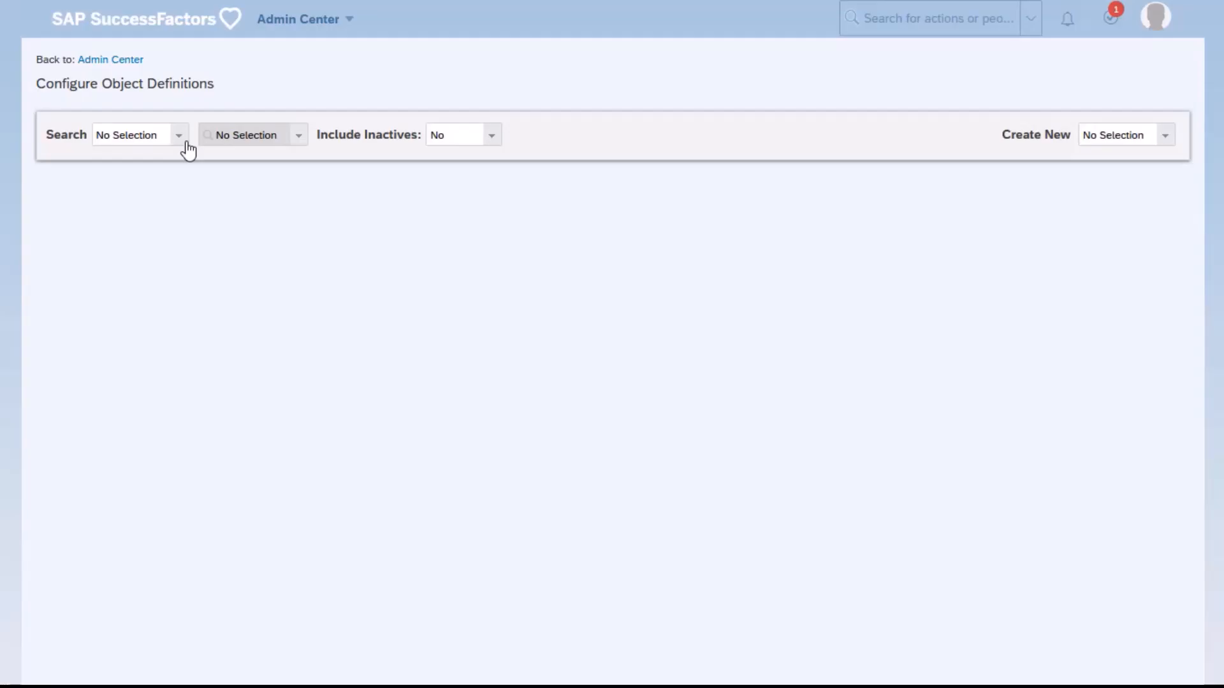
Load the Position object definition and open it for correction
left_click(185, 136)
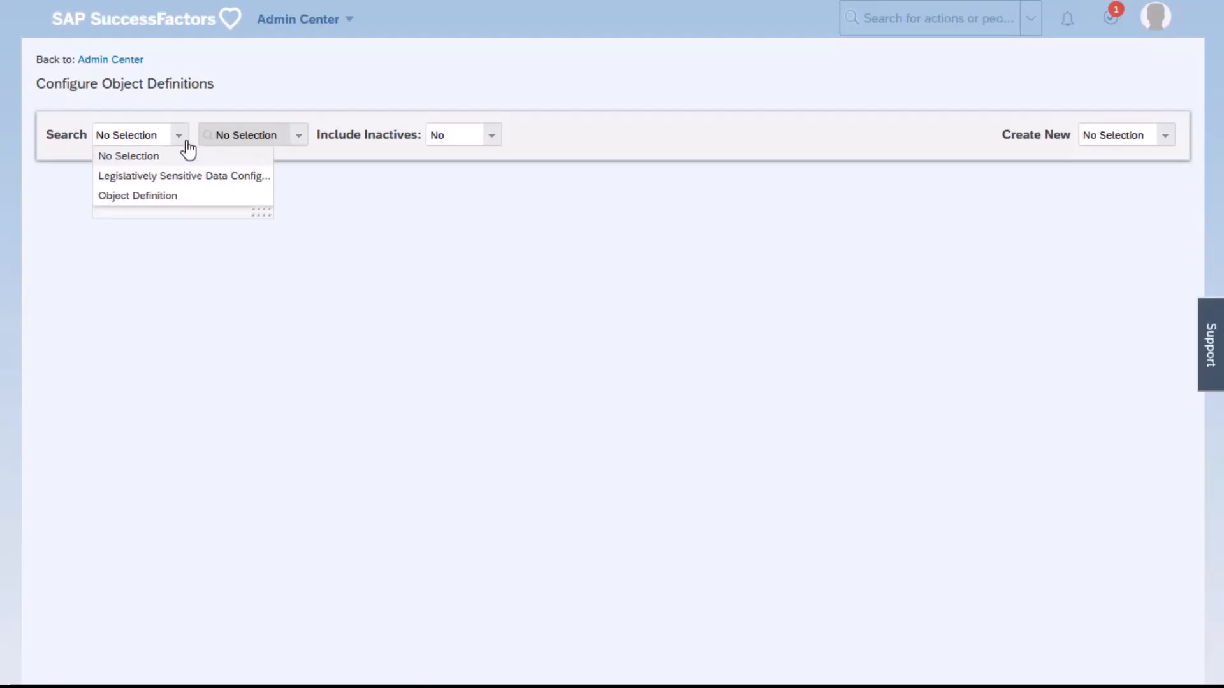
left_click(167, 195)
left_click(247, 135)
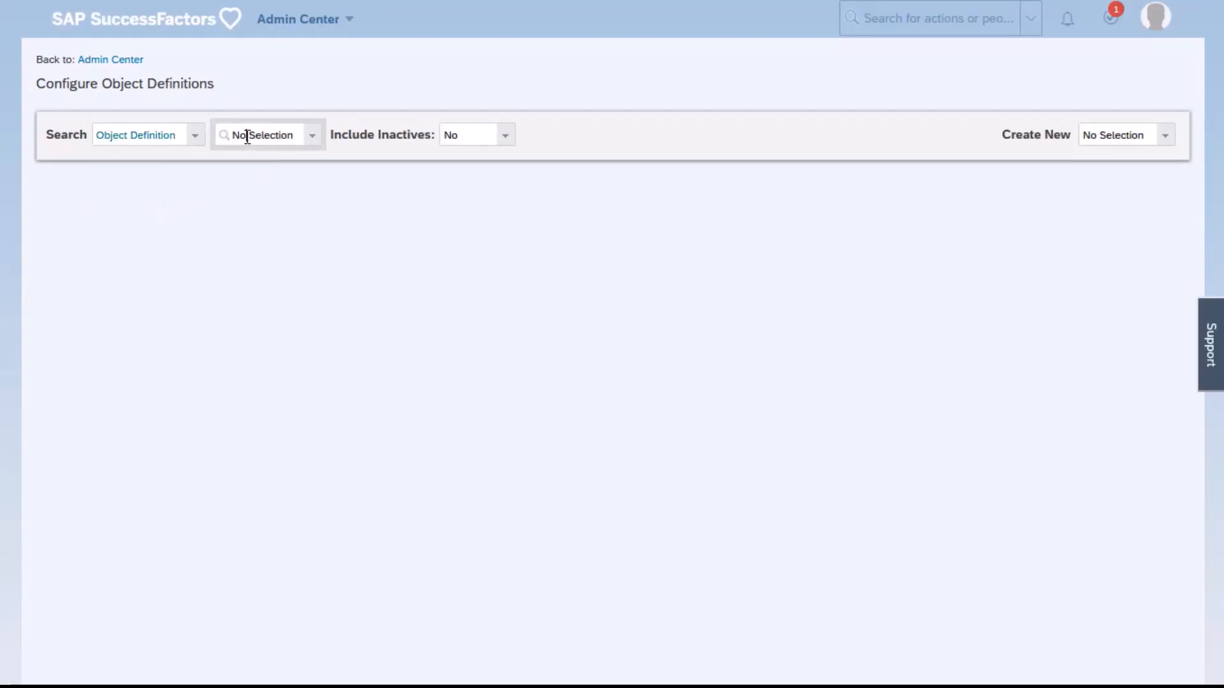
type("posi")
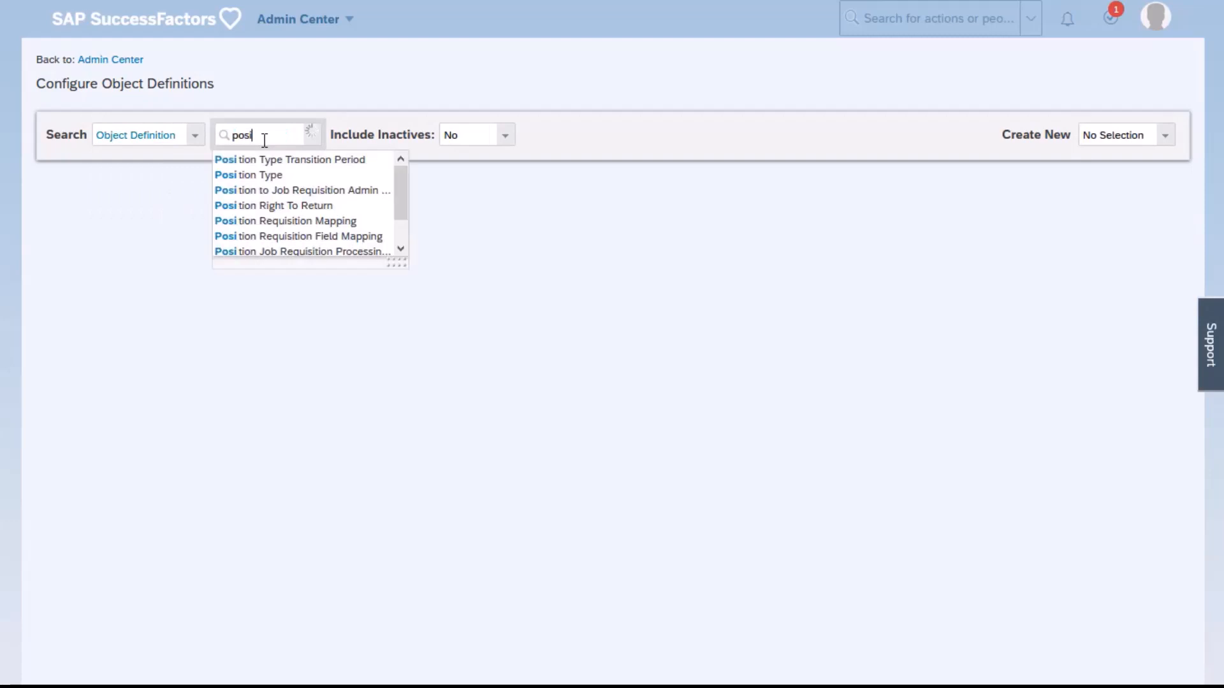
scroll(281, 204, "down", 1)
left_click(251, 236)
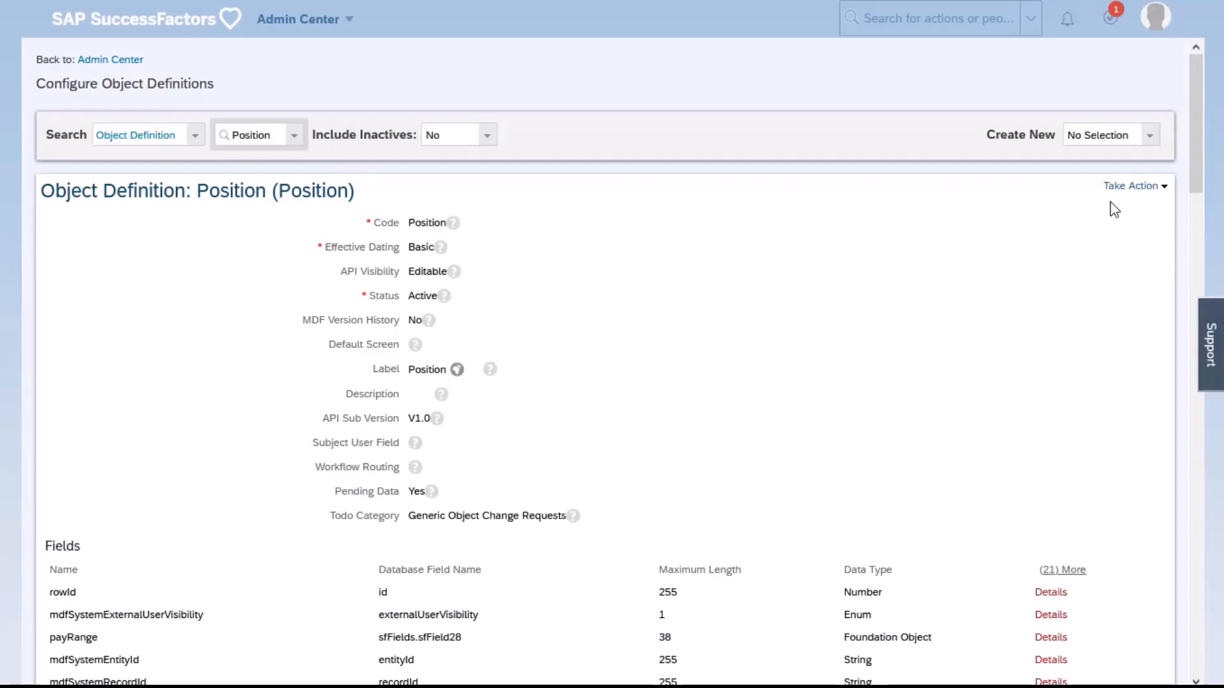
left_click(1130, 186)
left_click(1125, 204)
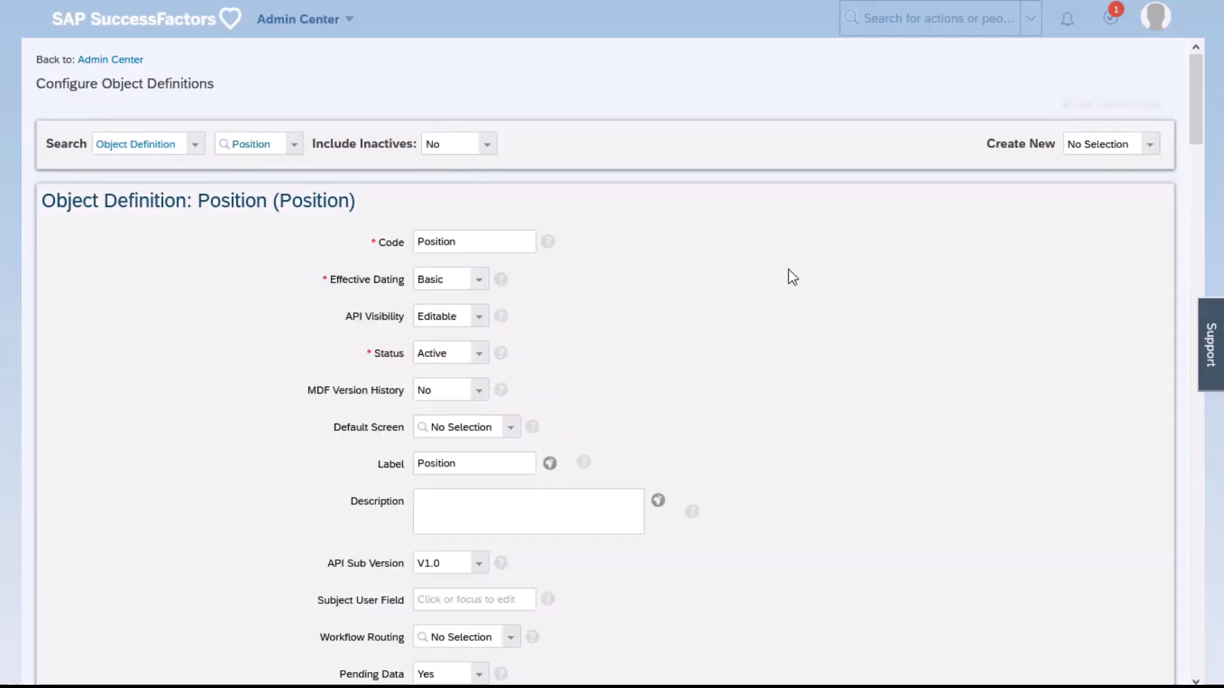
Examine the businessUnit field's details, especially its Valid Values Source, and leave the Position definition without saving
scroll(782, 281, "down", 6)
scroll(228, 379, "down", 3)
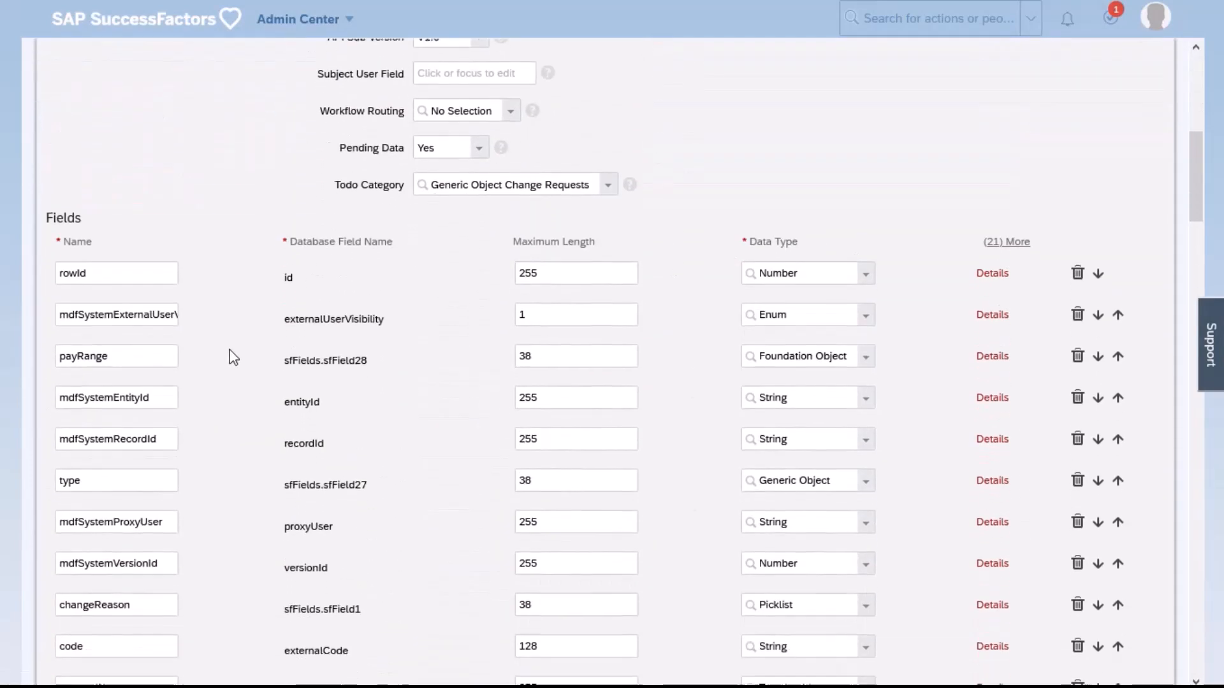
scroll(126, 273, "down", 4)
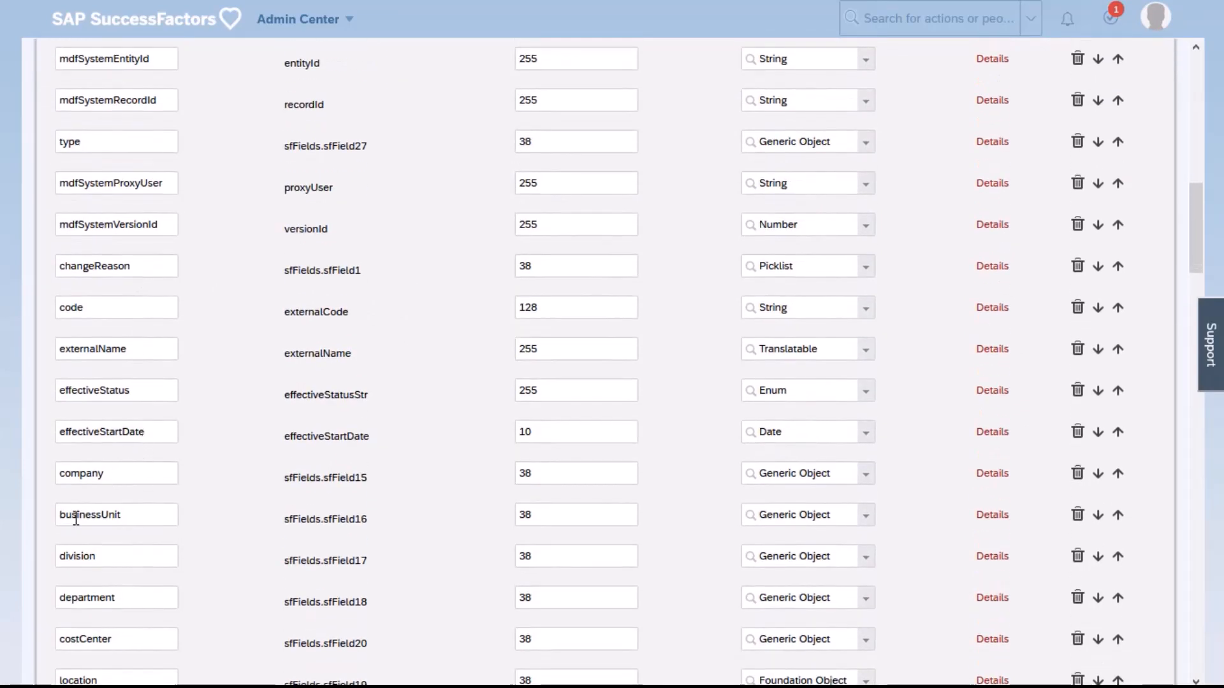
left_click_drag(75, 520, 128, 521)
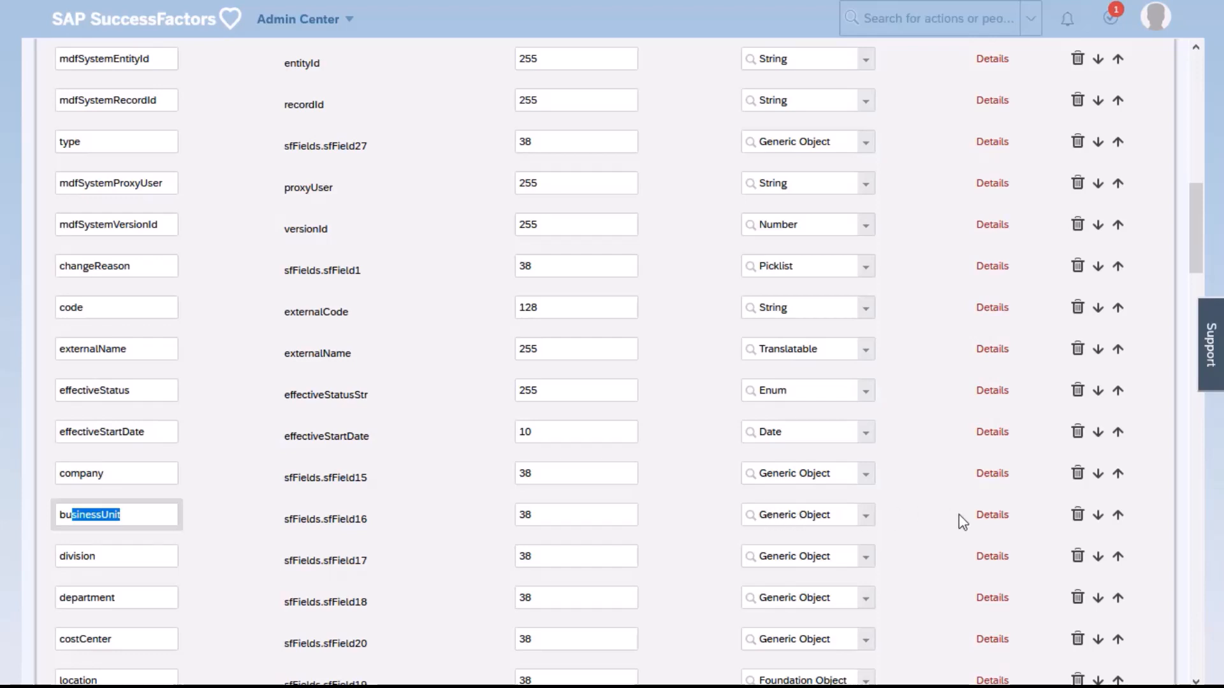
left_click(992, 515)
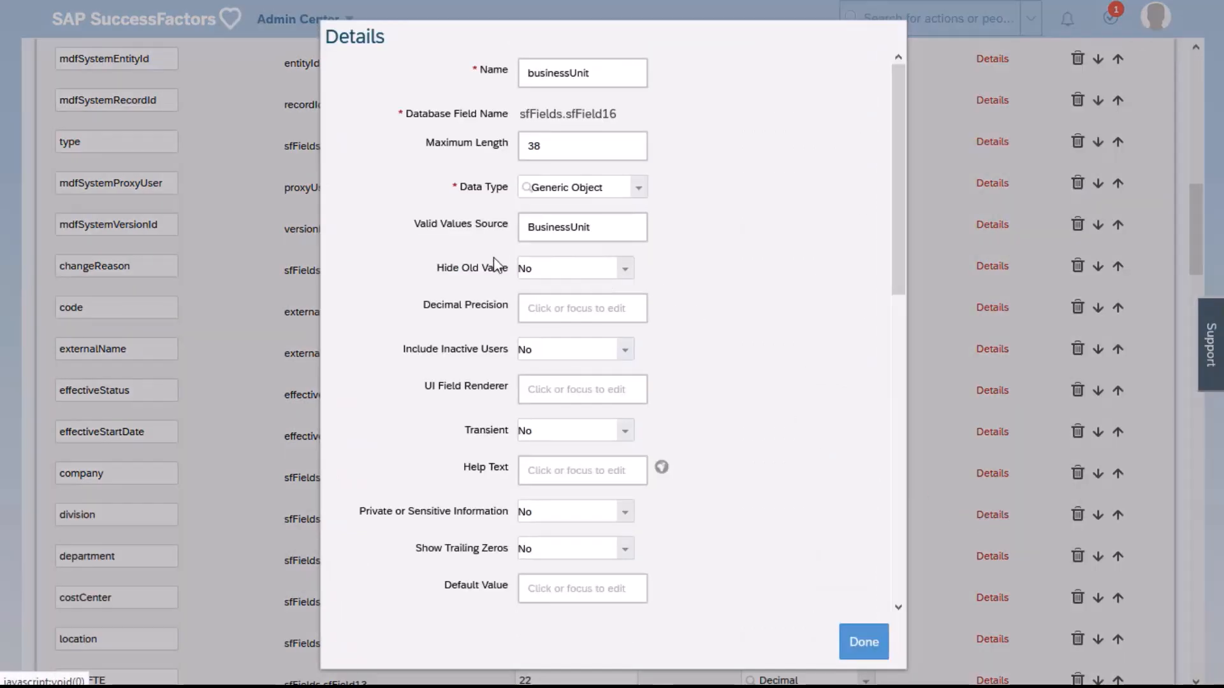
left_click_drag(462, 227, 553, 232)
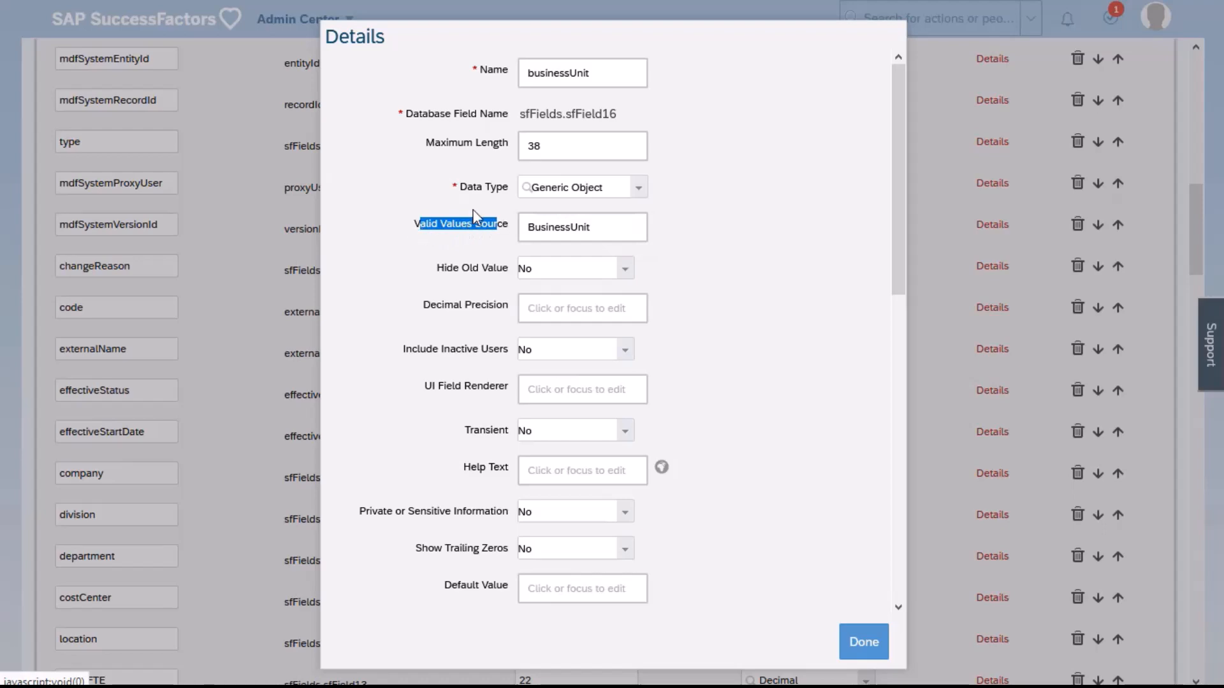
left_click(864, 642)
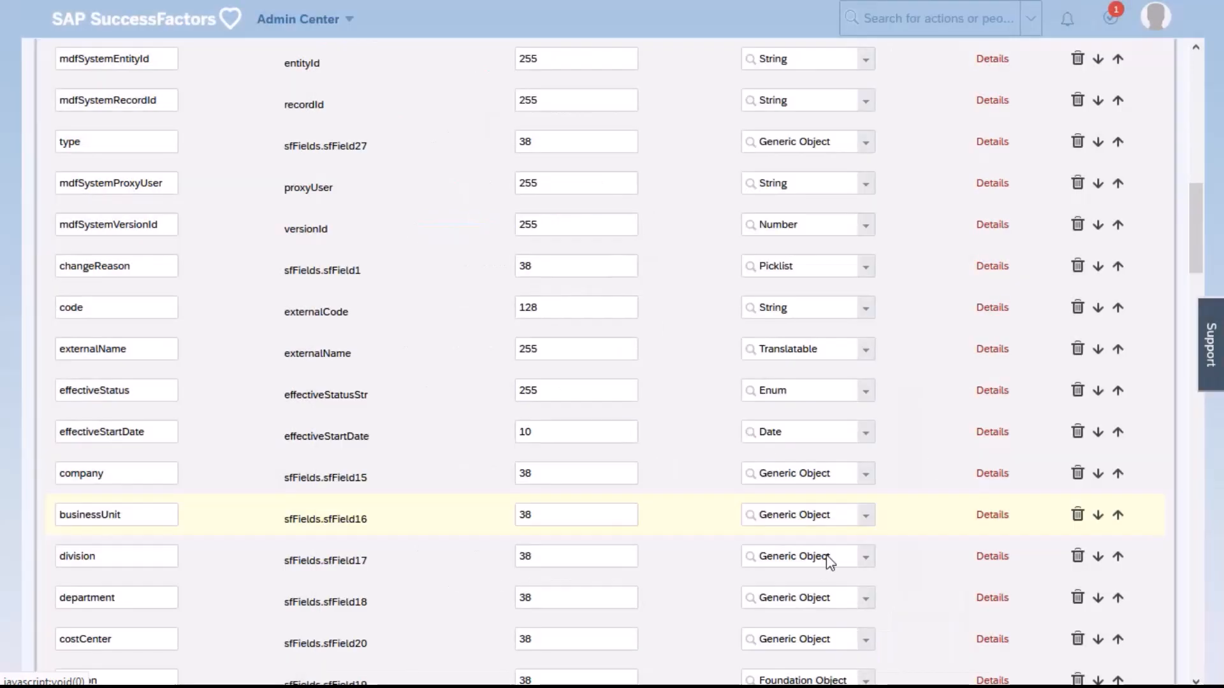
scroll(1181, 501, "down", 20)
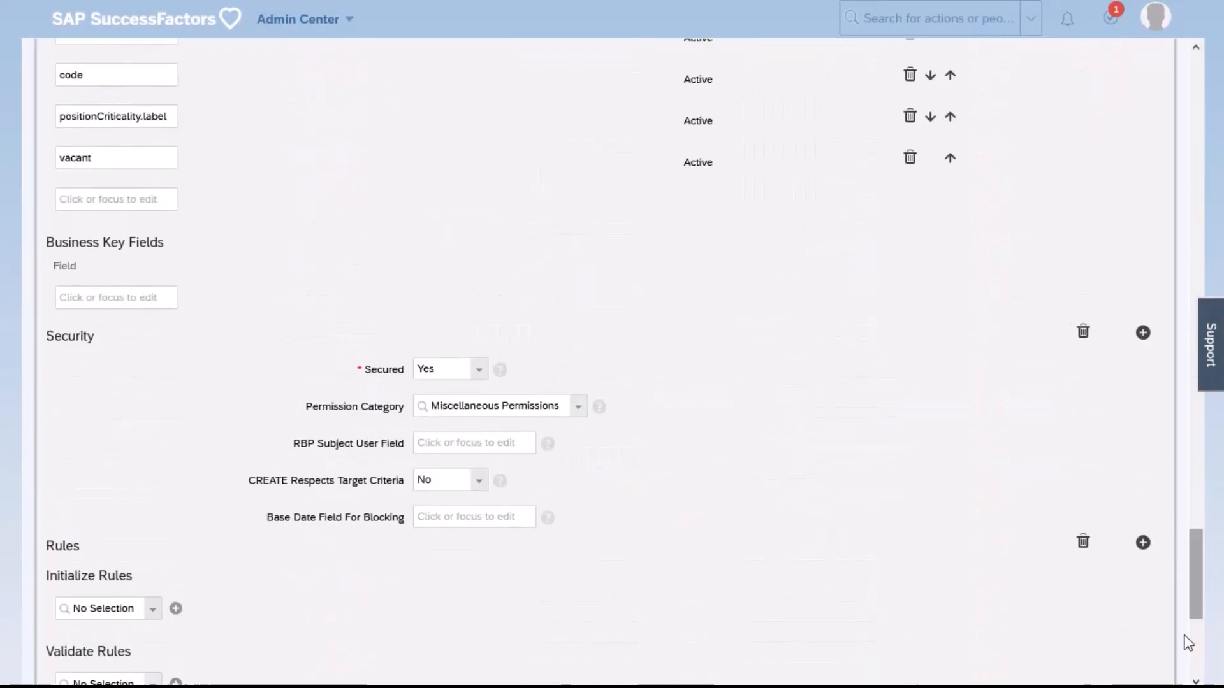
left_click(1077, 648)
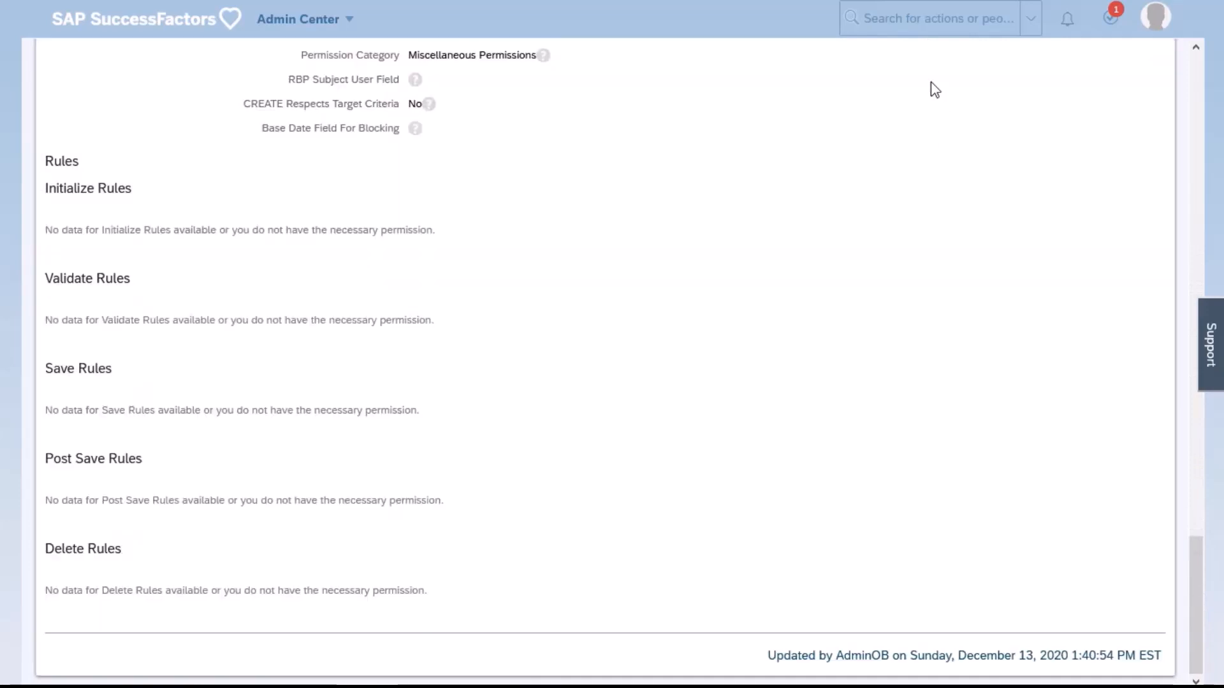
Search the available actions for Manage Data and open that page
left_click(929, 8)
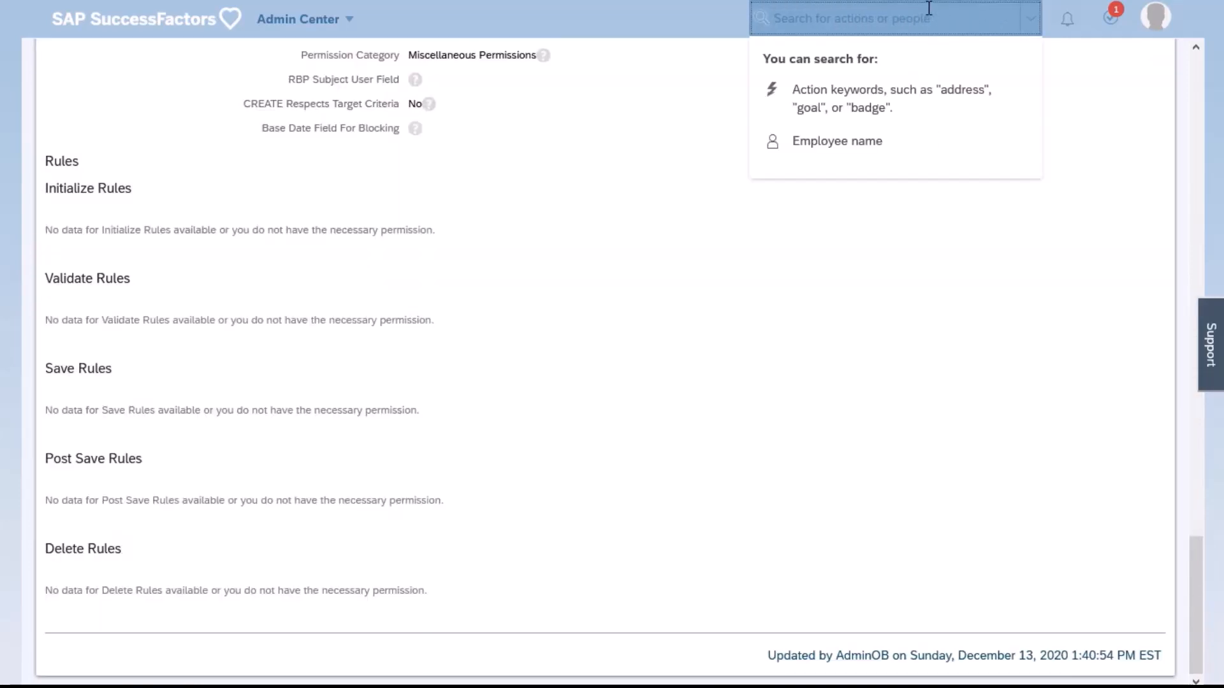
type("manage da")
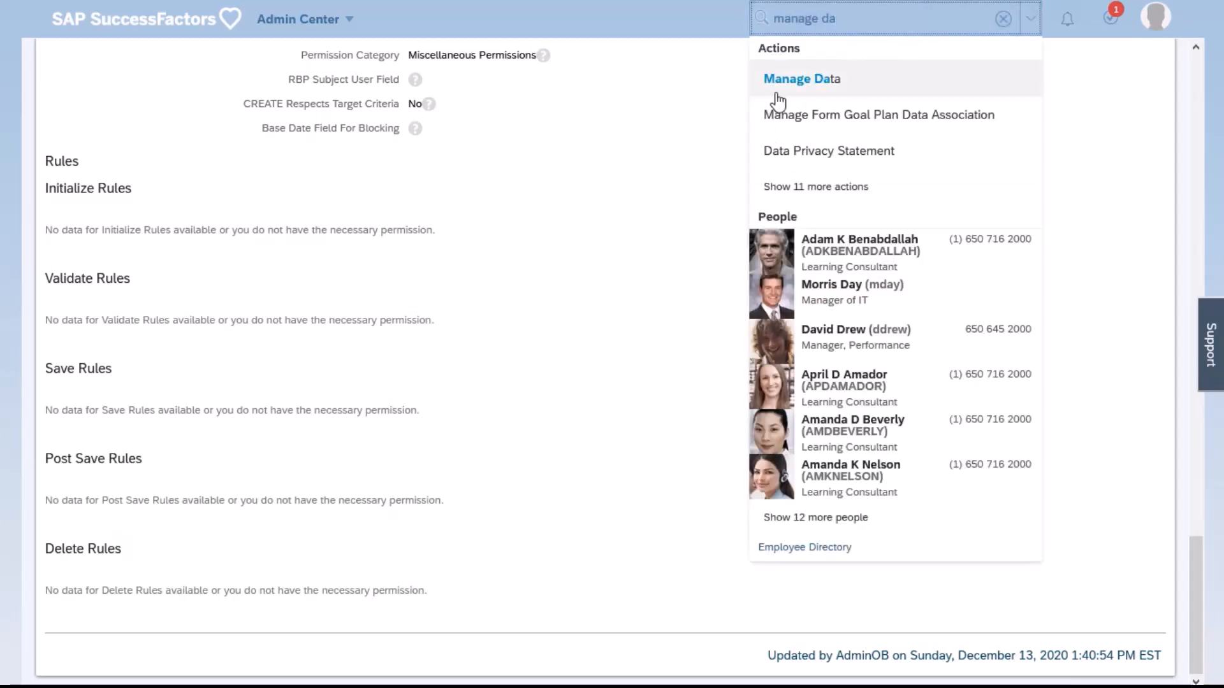
left_click(778, 99)
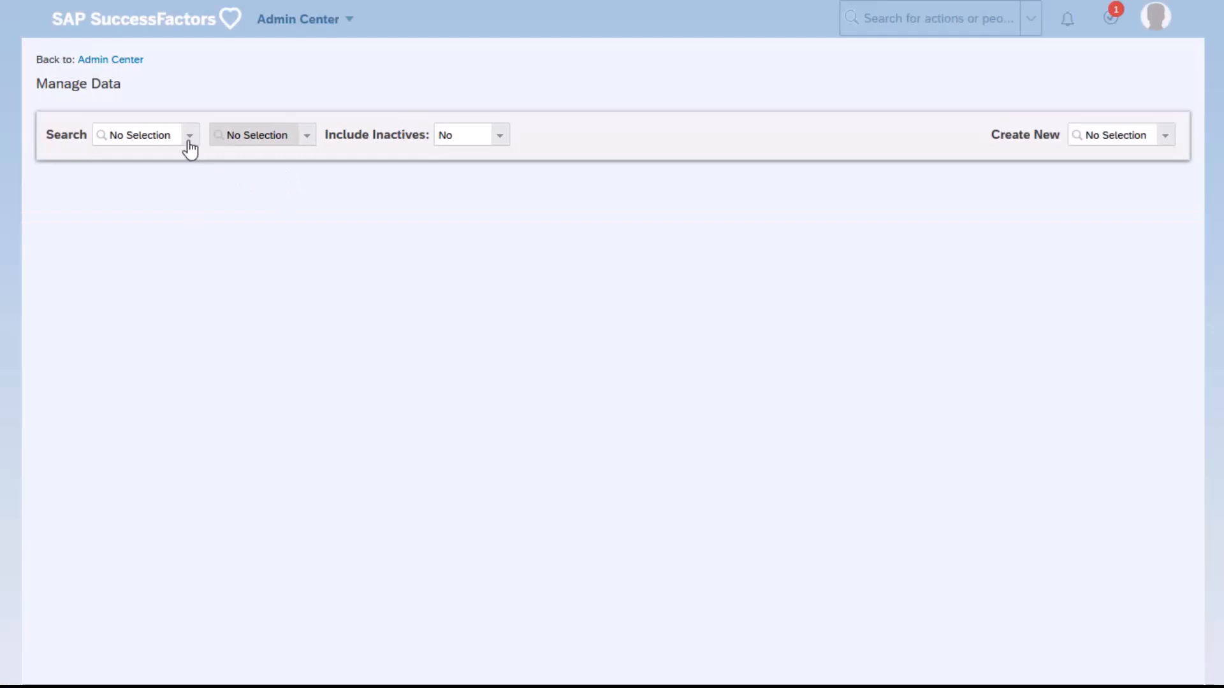
Look up the Account Manager (ACC_MGR_SC1) record of the Position object
left_click(190, 135)
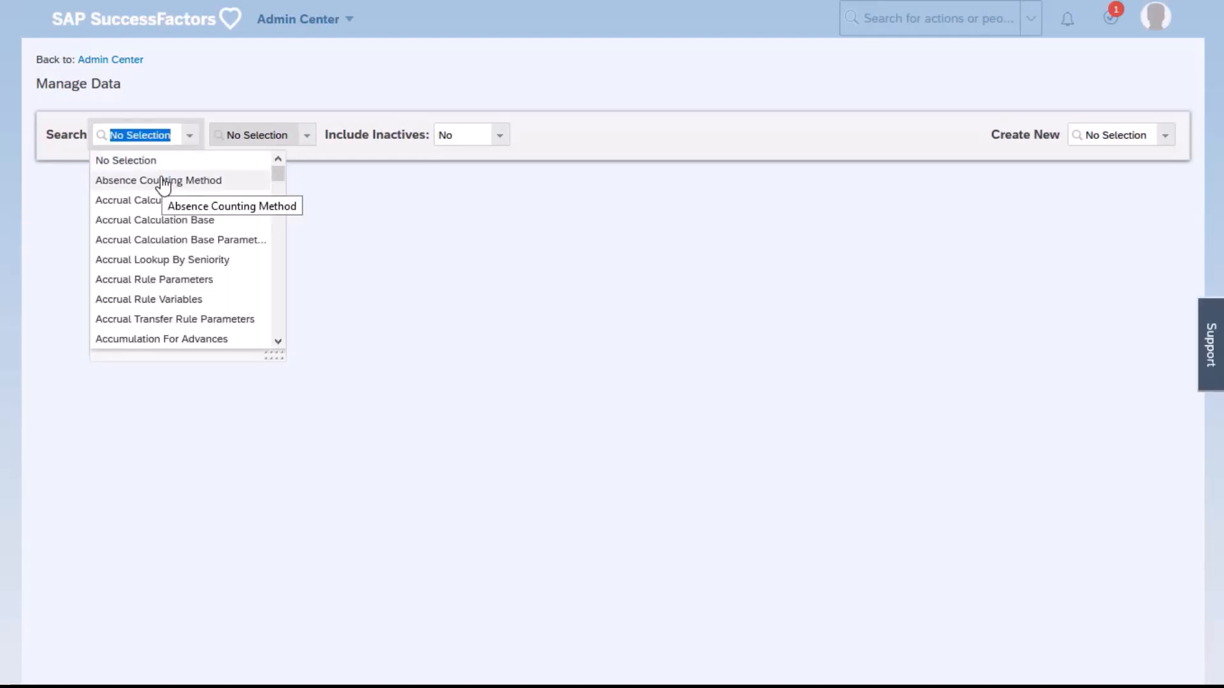
type("posi")
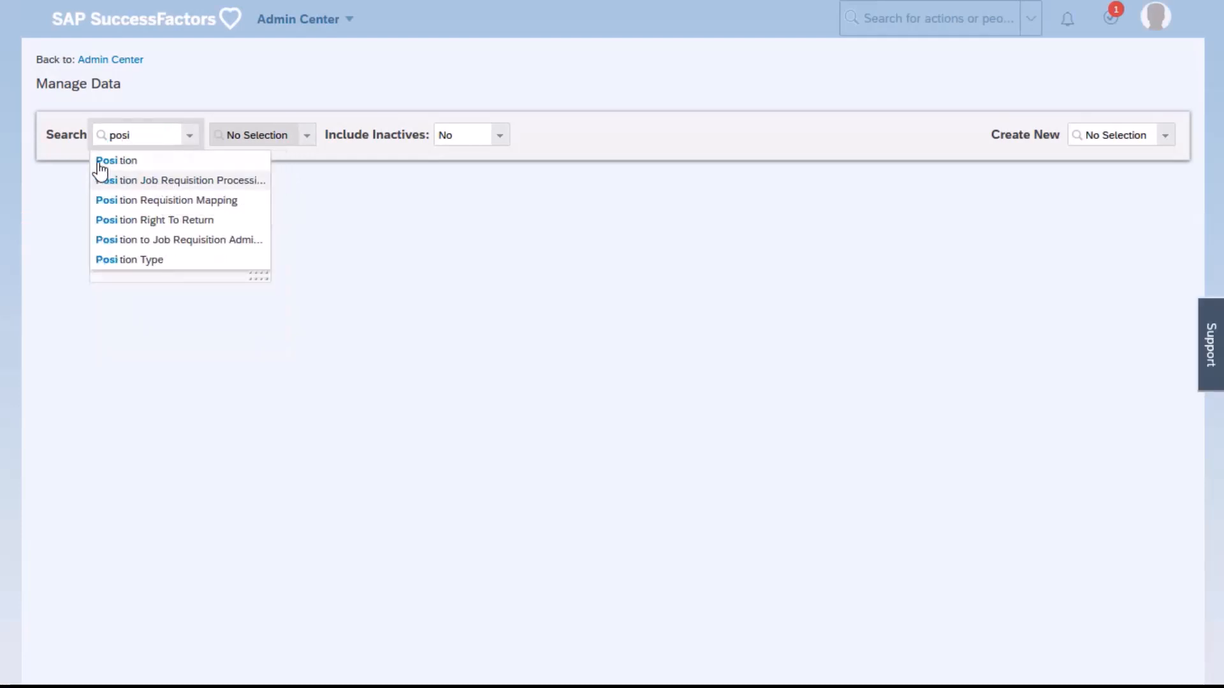
left_click(135, 162)
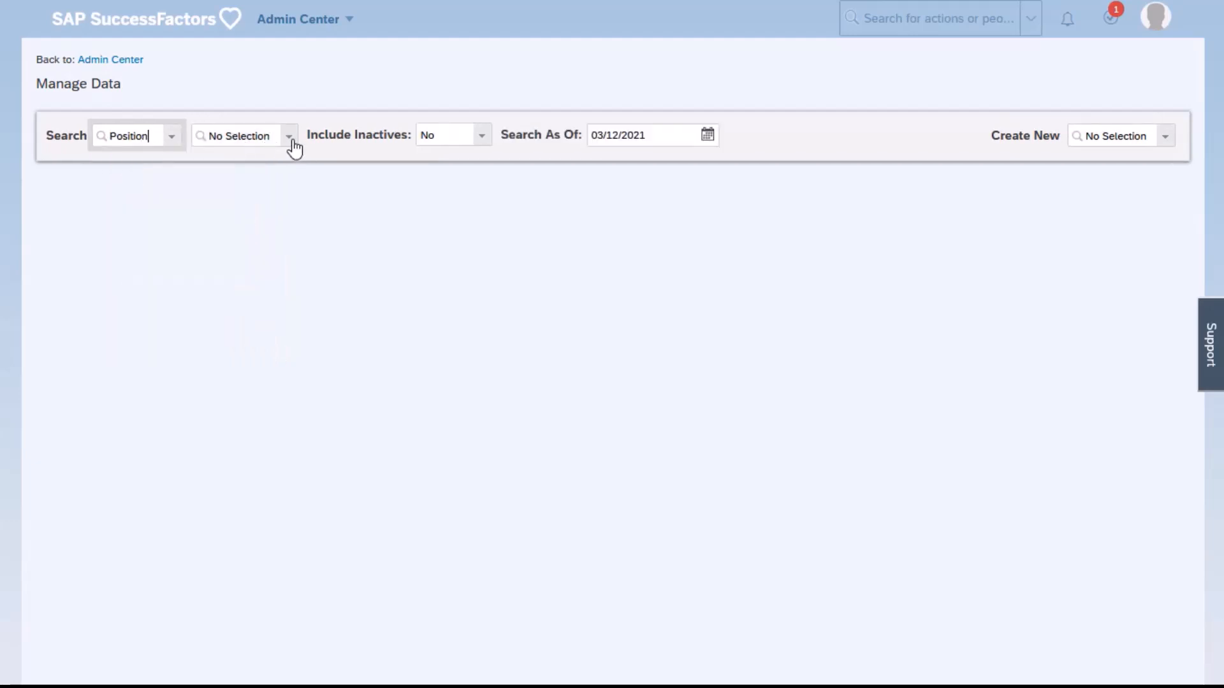
left_click(291, 143)
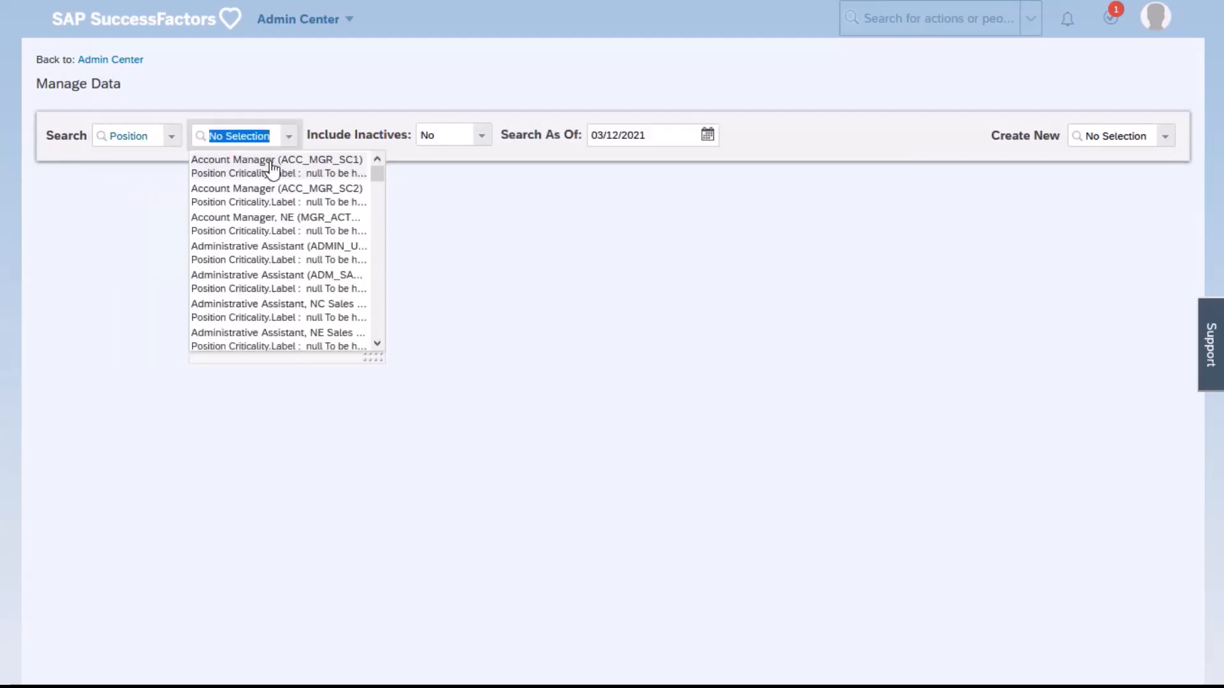
left_click(273, 165)
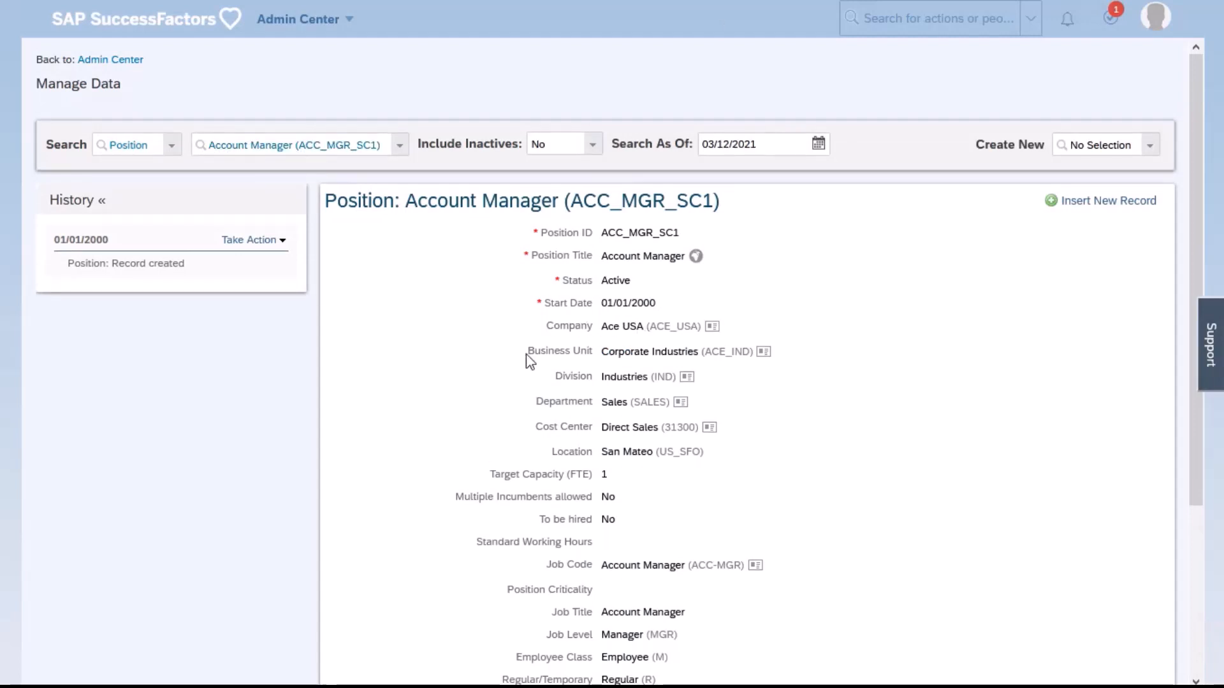
View the details of the position's assigned Business Unit, check its Description field, and close the details
left_click_drag(531, 352, 582, 354)
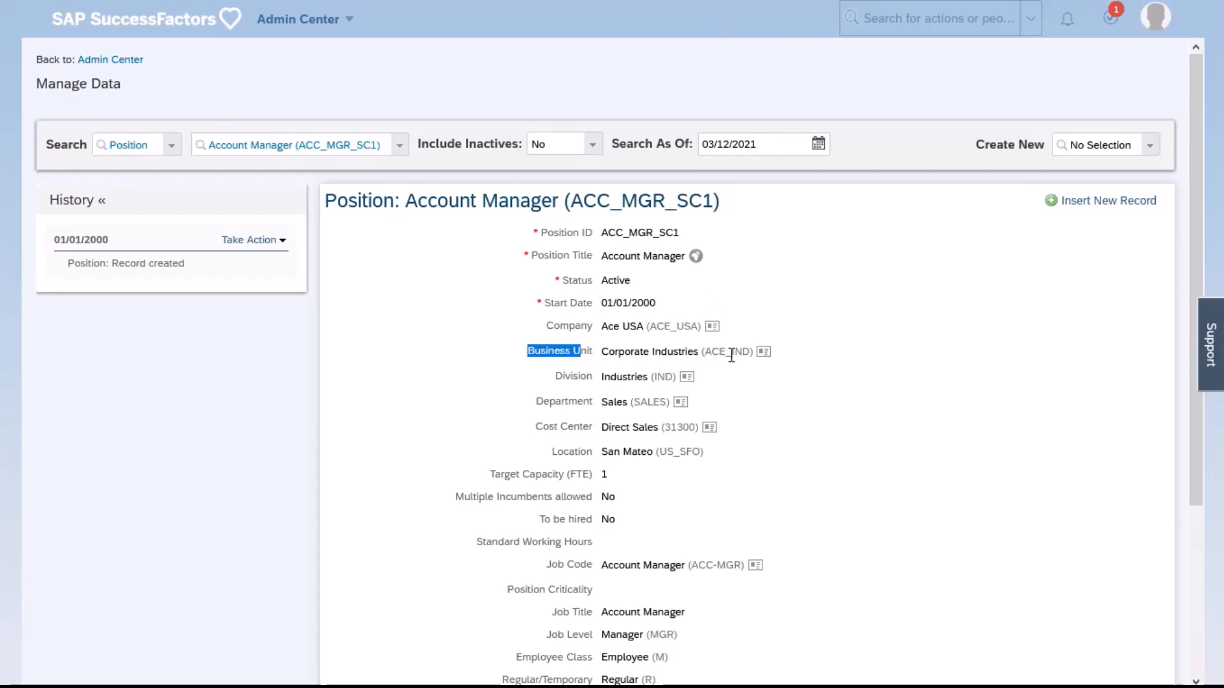
left_click(764, 352)
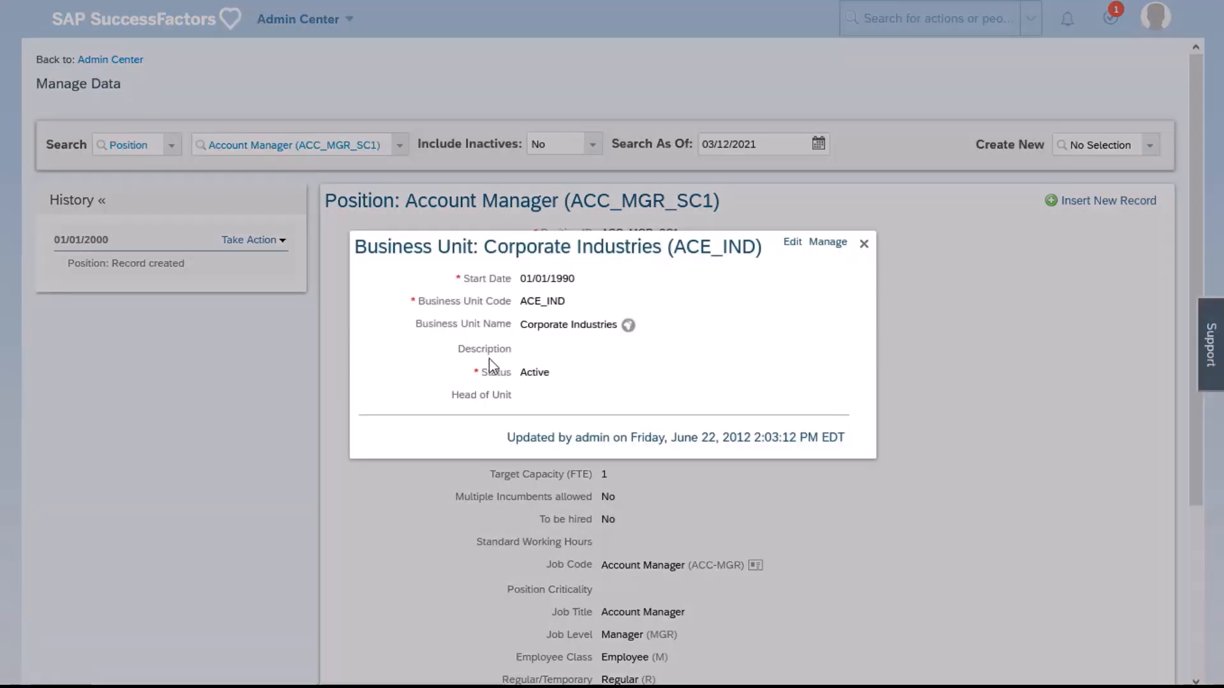
left_click_drag(470, 349, 507, 350)
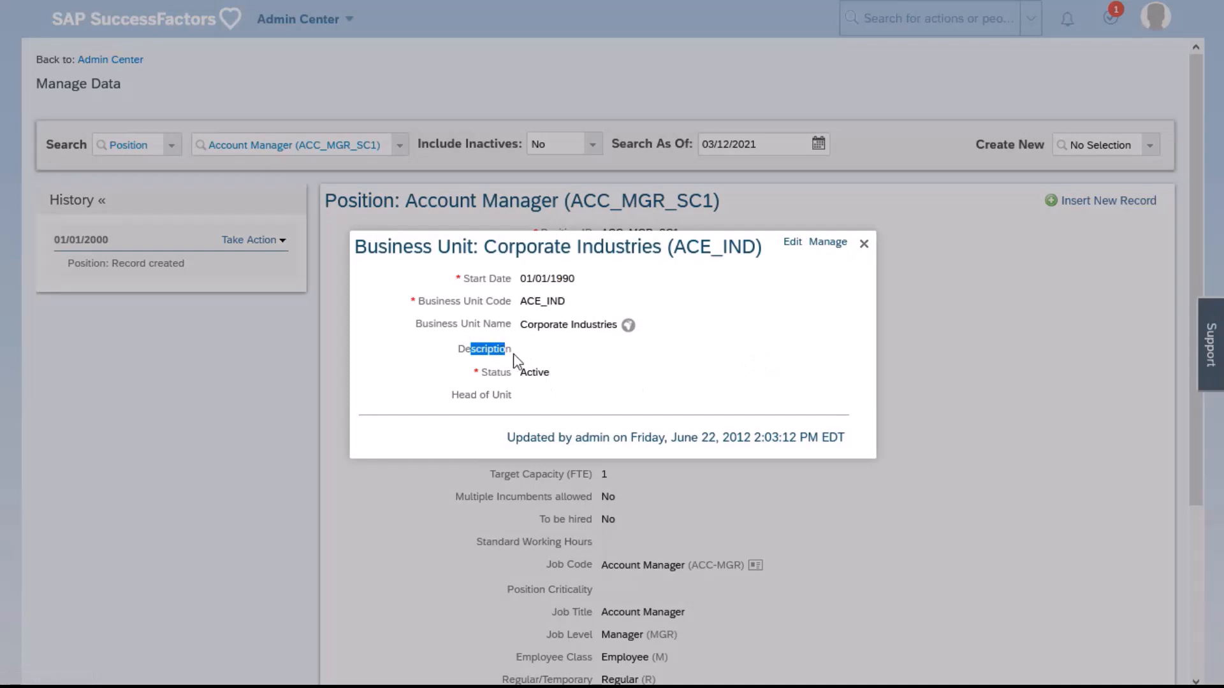
left_click(864, 245)
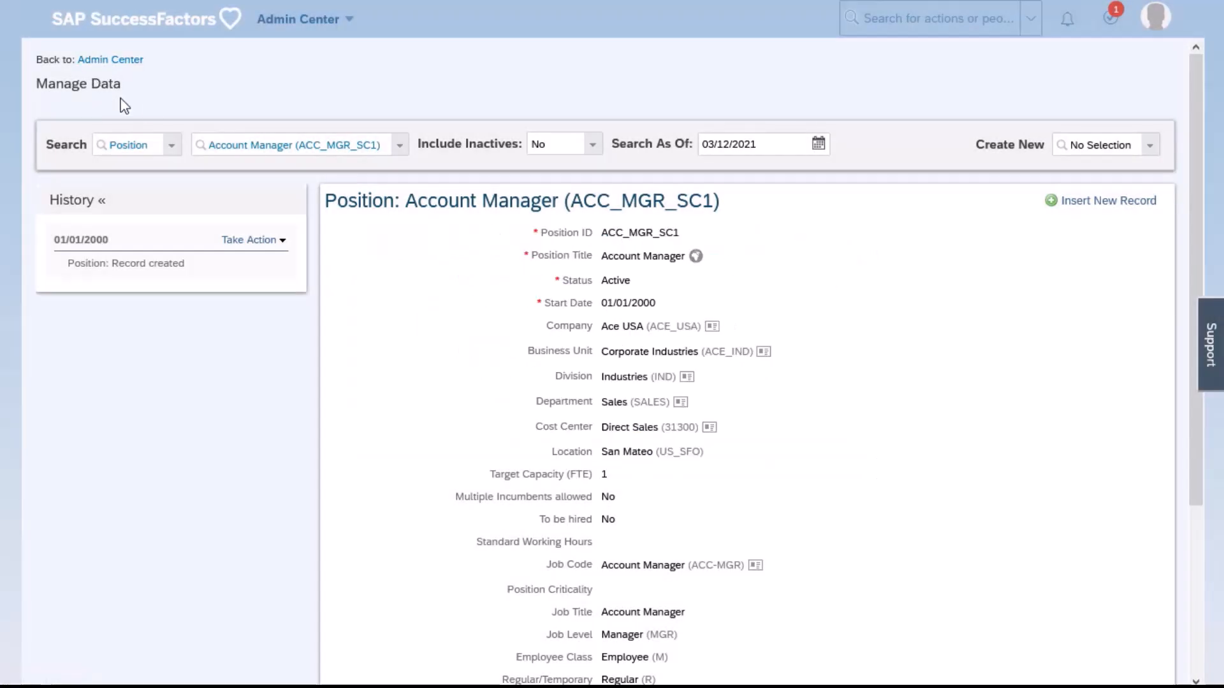
Load the Business Unit record Corporate Industries (ACE_IND) and open its 01/01/2012 entry for correction
left_click(171, 145)
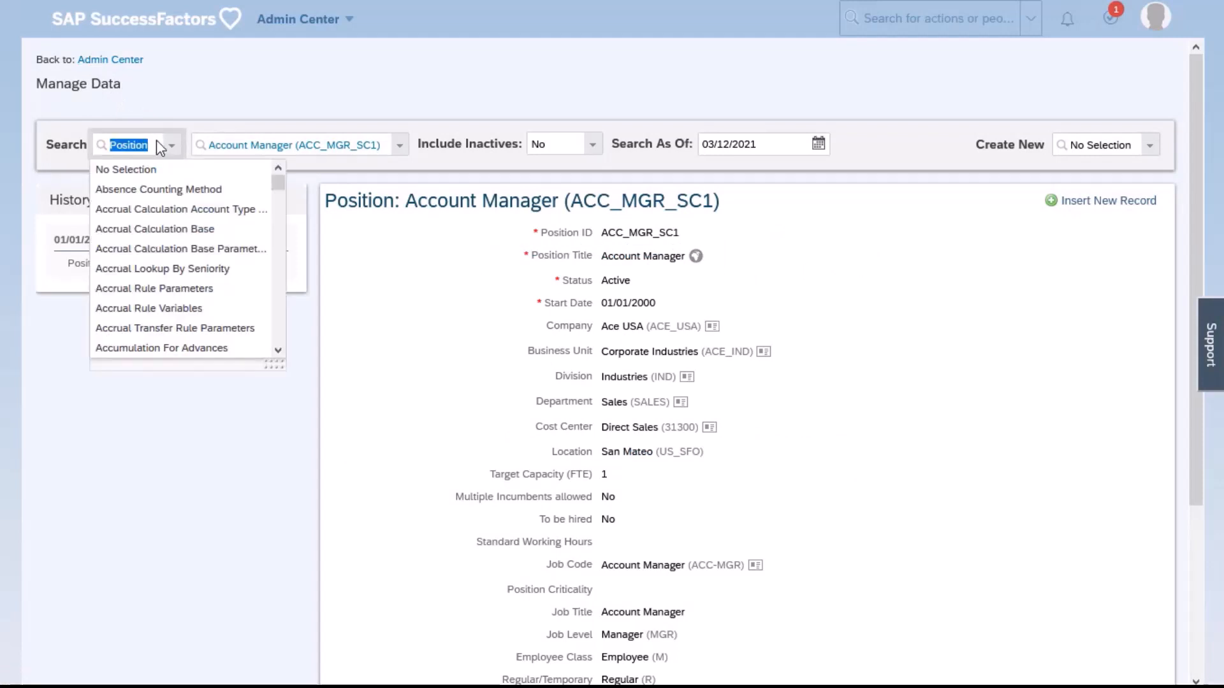
type("busin")
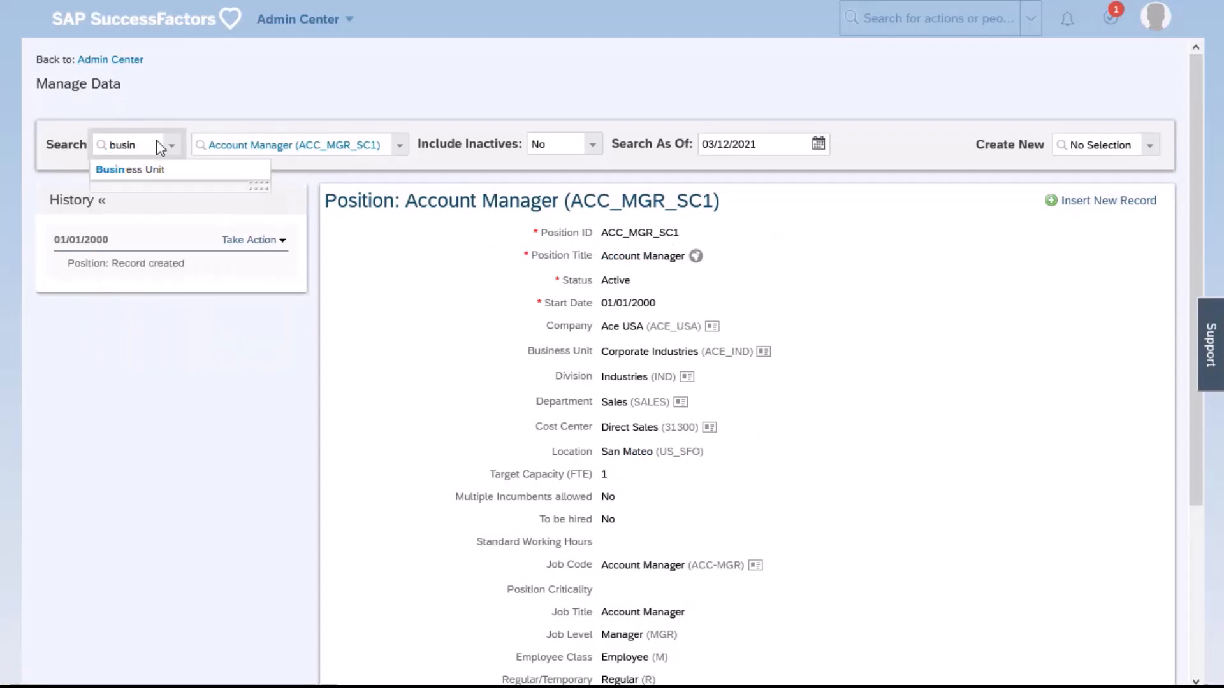
left_click(164, 172)
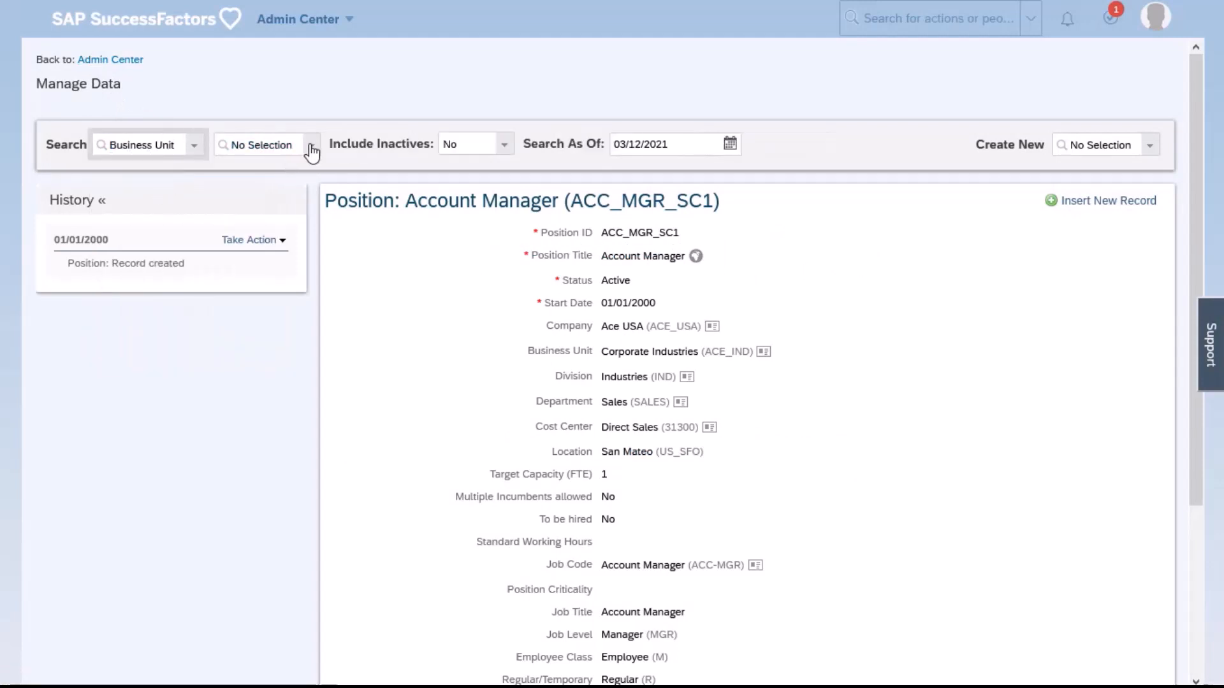
left_click(310, 152)
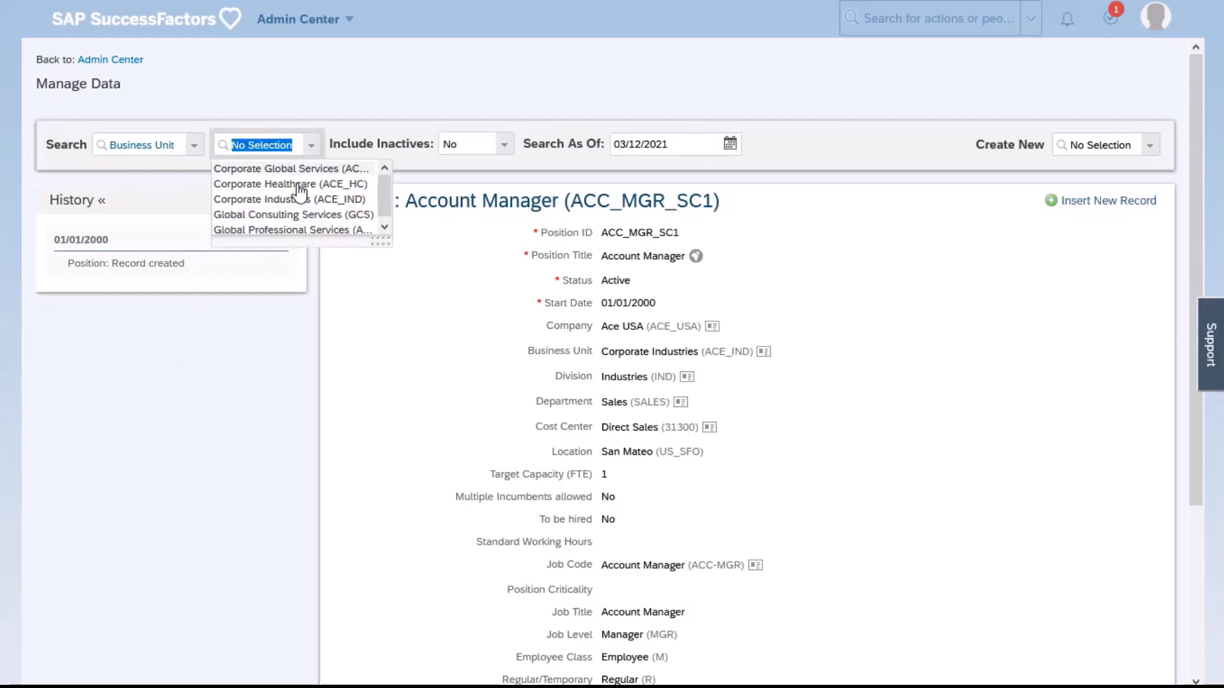
left_click(301, 201)
left_click(251, 239)
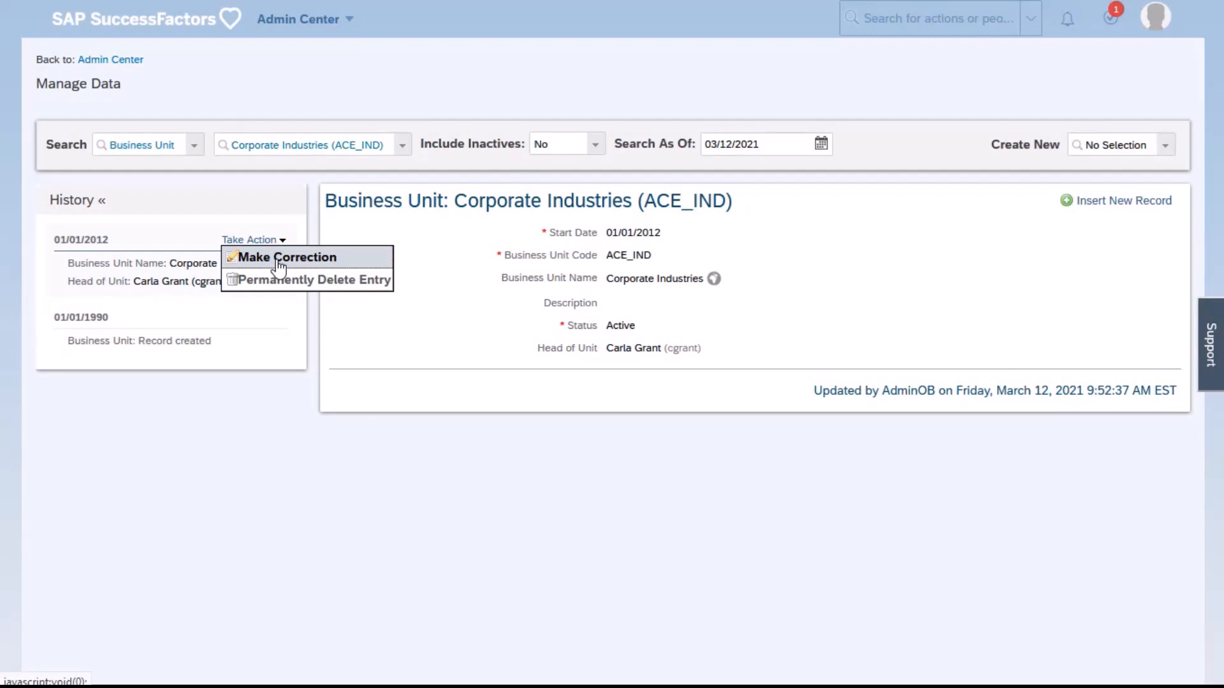
left_click(278, 261)
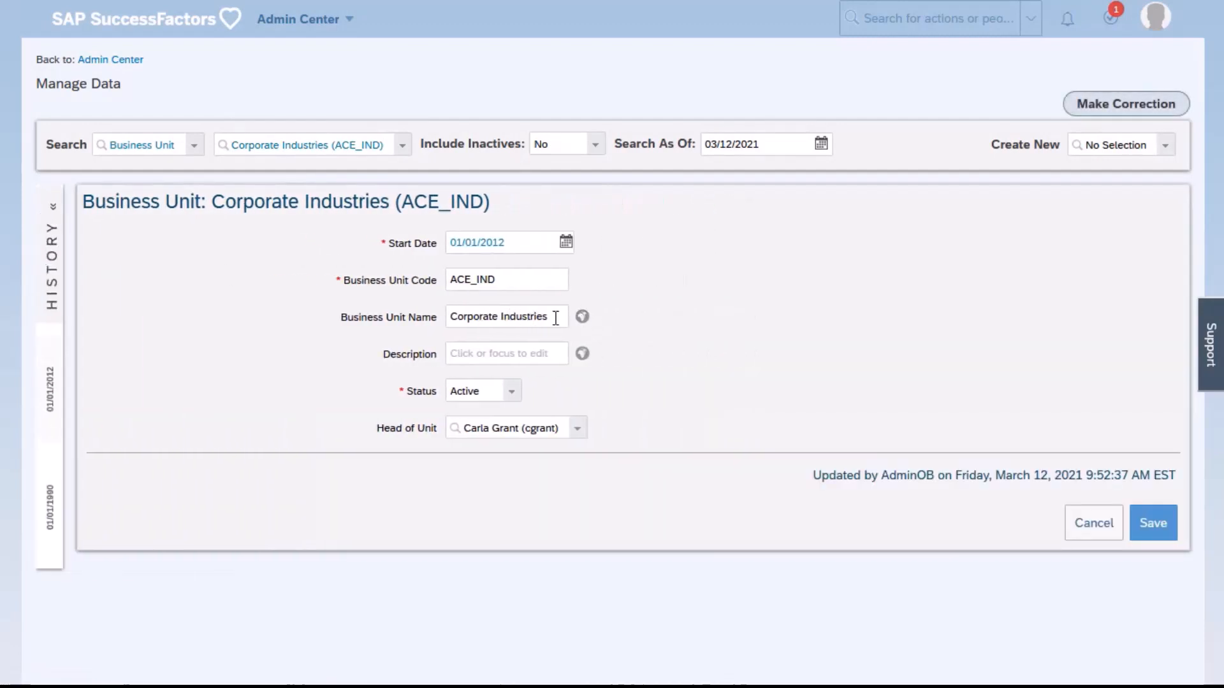
Rename the business unit Corporate Industries USA, describe it as "Most important business unit led by" plus its head's first name, and save the correction
left_click(556, 317)
type("USA")
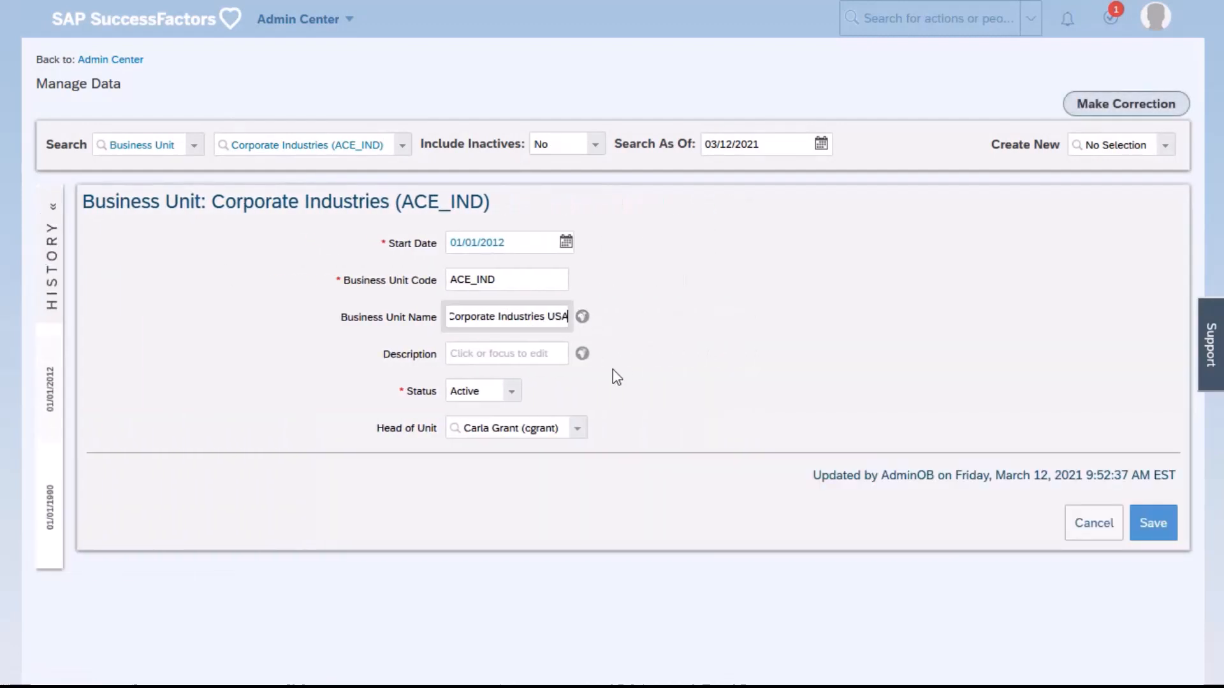
left_click(522, 362)
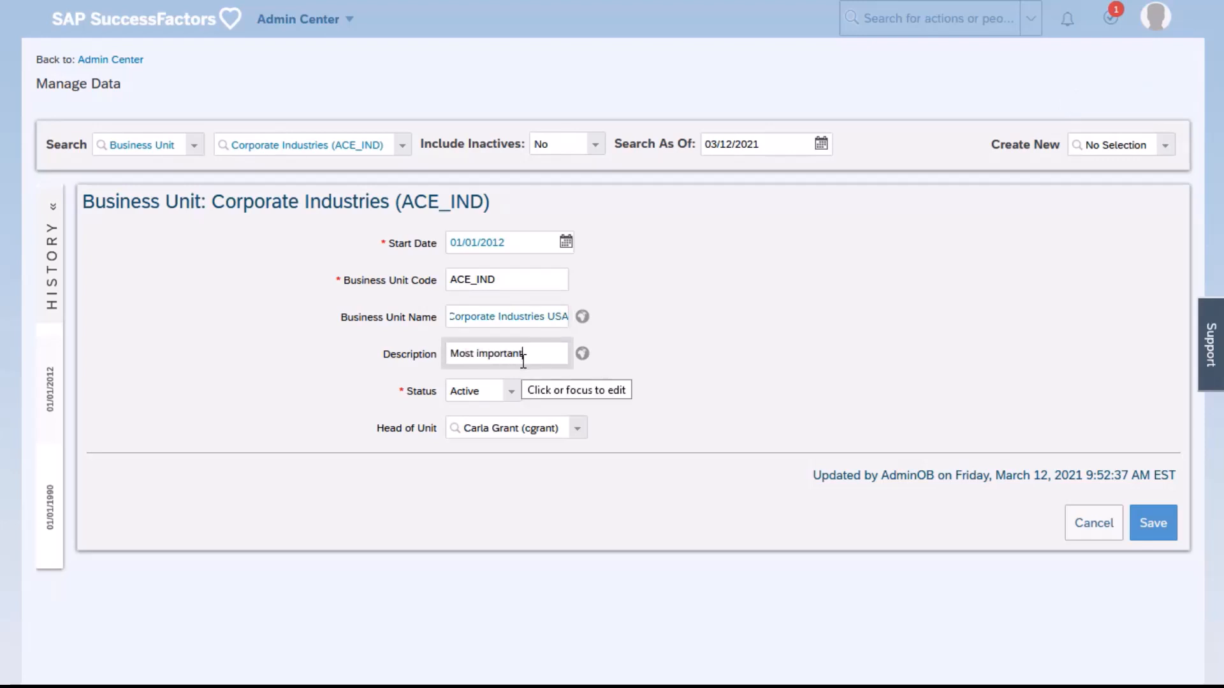
type("Most important business unit")
type(" led by")
type(" Car")
type("la")
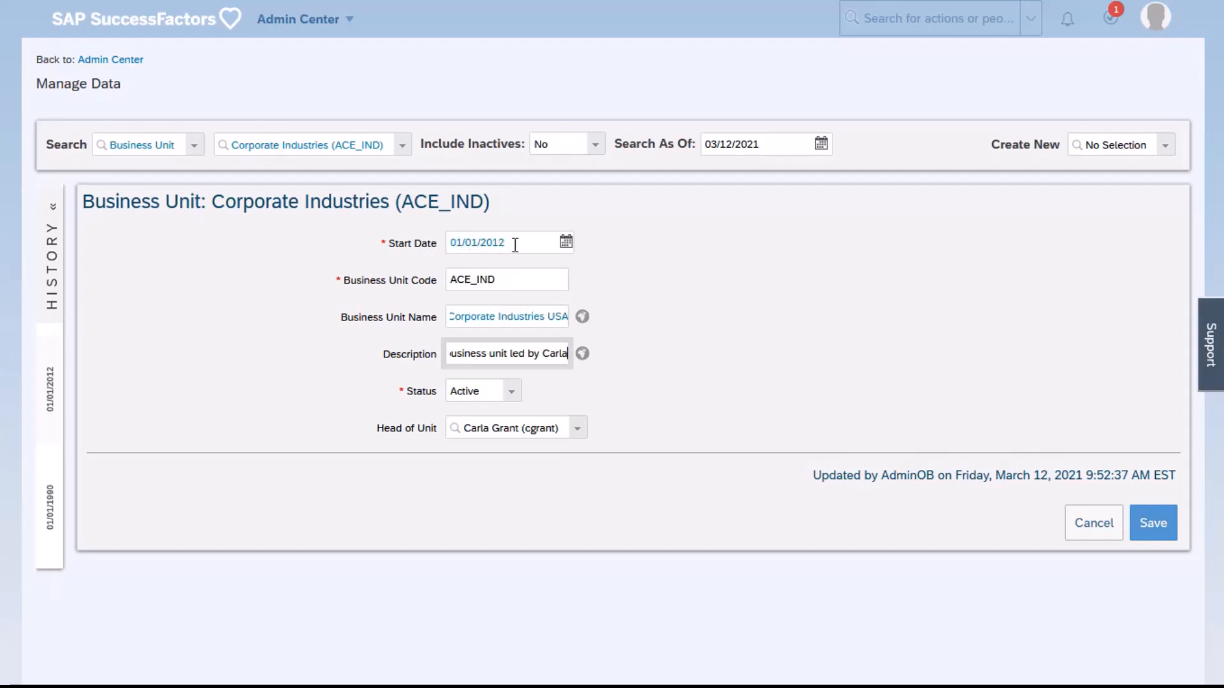
left_click(1141, 515)
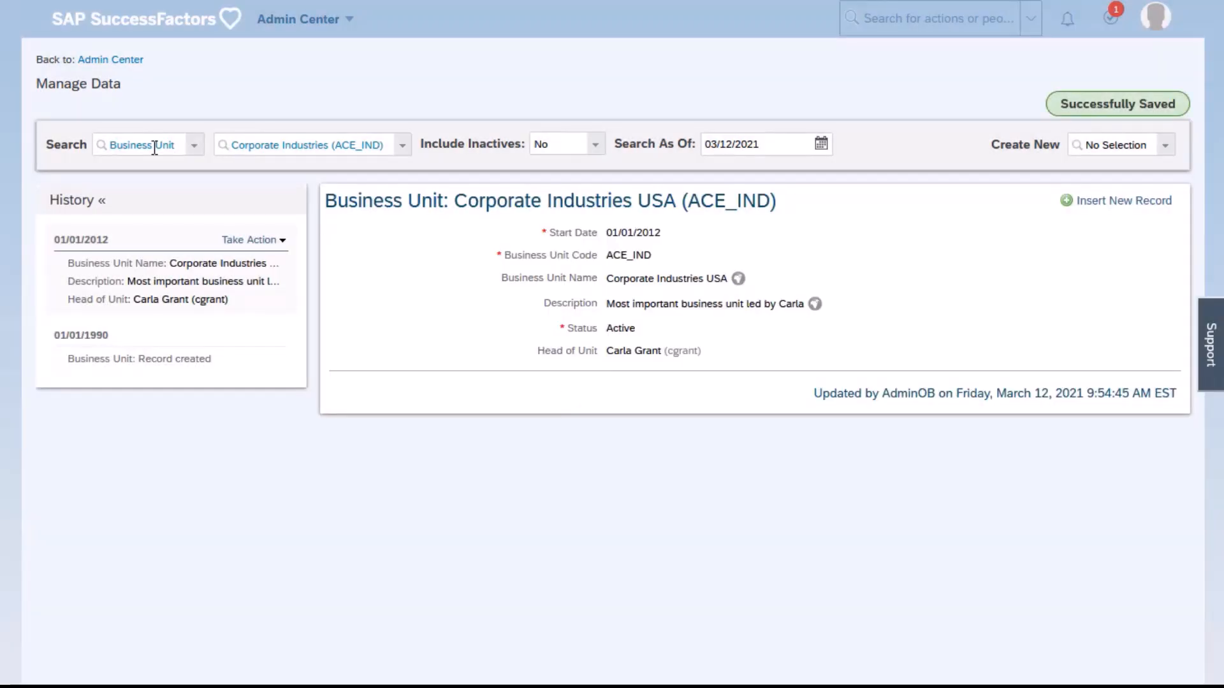
Look up the Position record Account Manager (ACC_MGR_SC1) again
left_click(141, 144)
type("position")
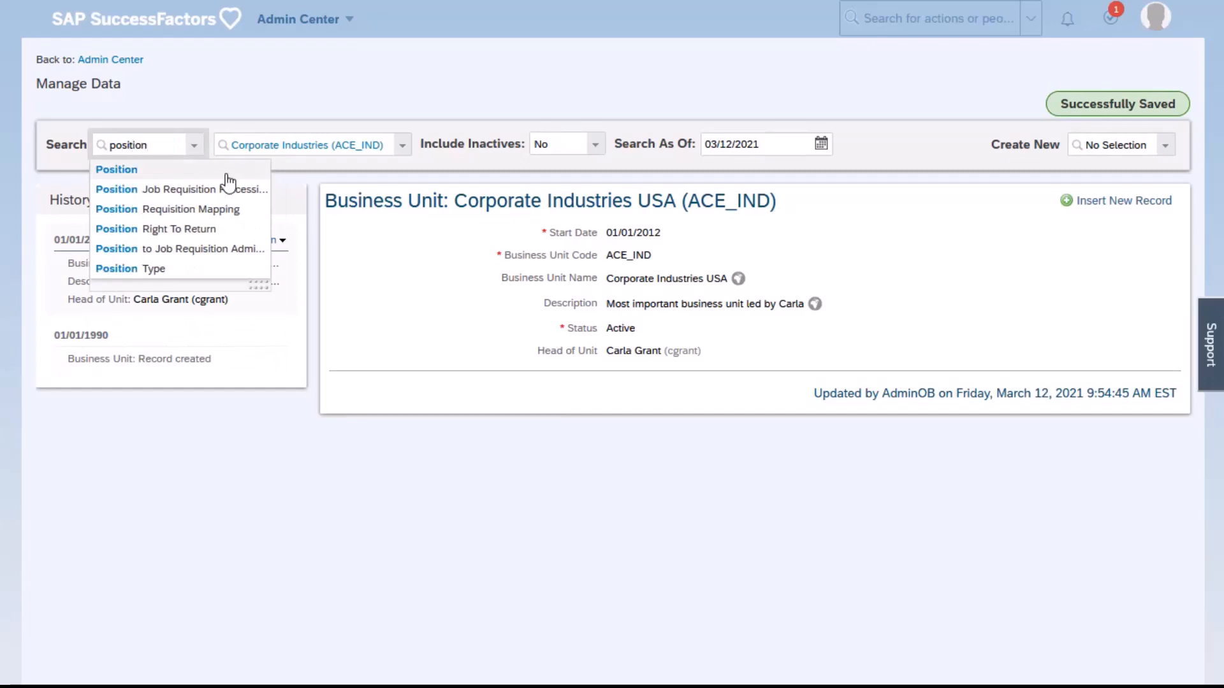
left_click(227, 174)
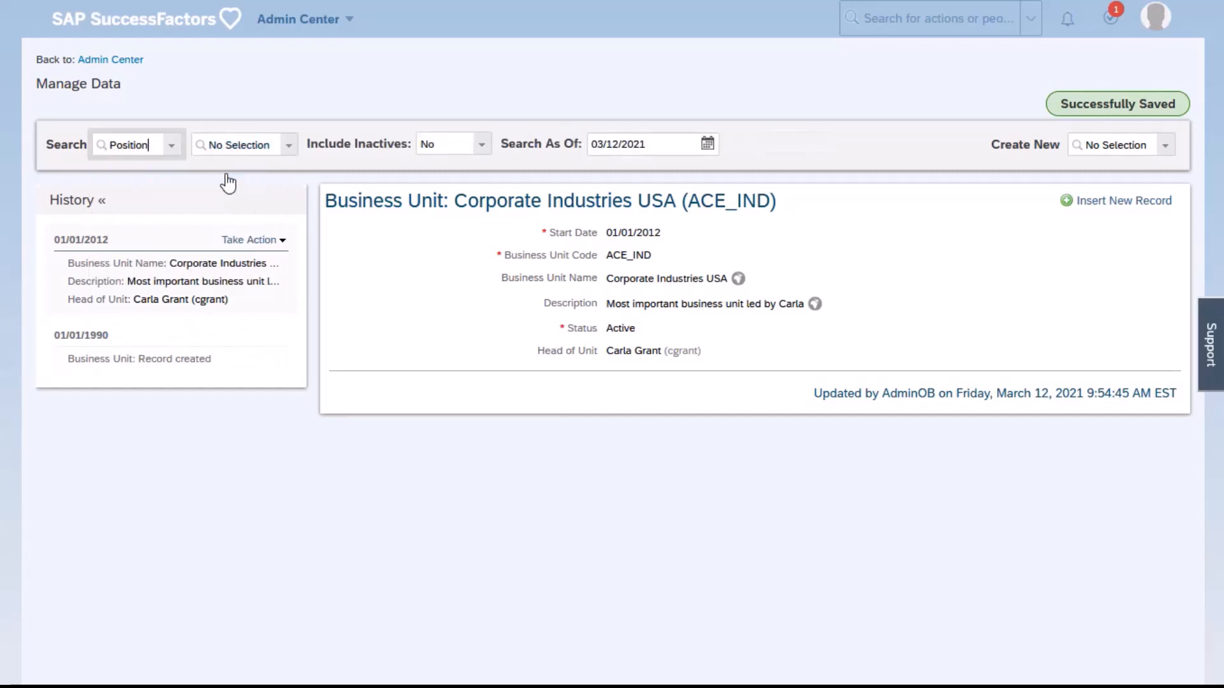
left_click(276, 152)
left_click(293, 171)
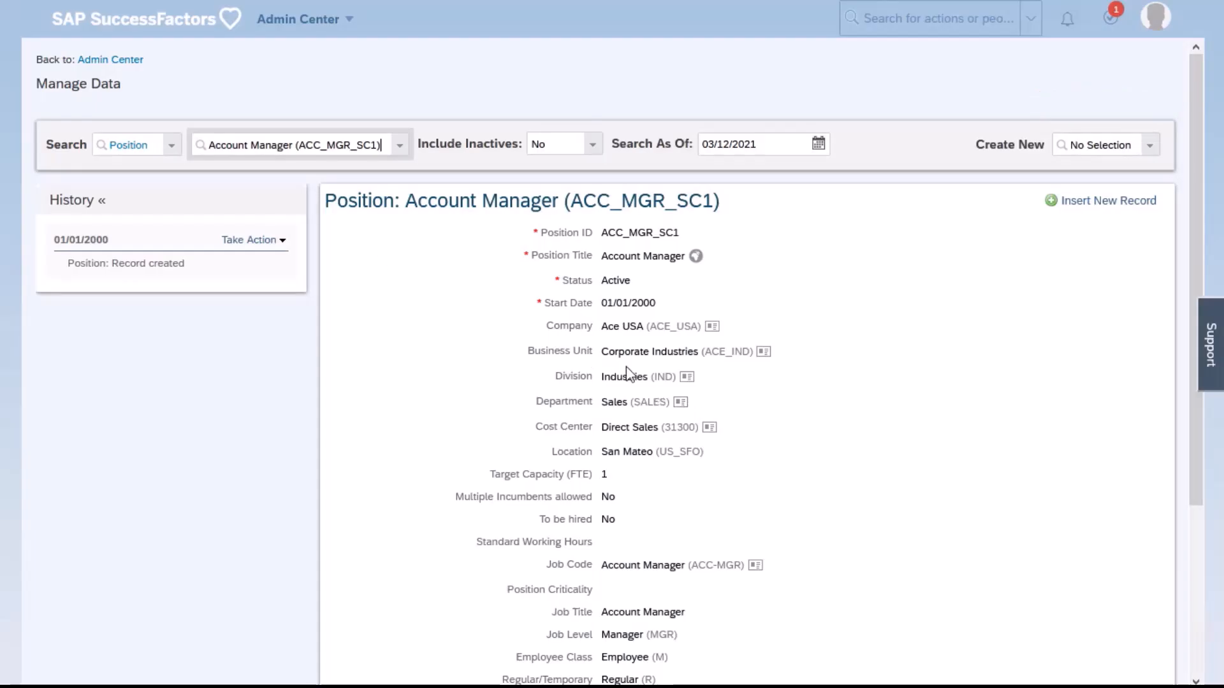
View the details of the position's assigned Business Unit, close them, and check the position's Start Date
left_click_drag(602, 352, 755, 358)
left_click(762, 352)
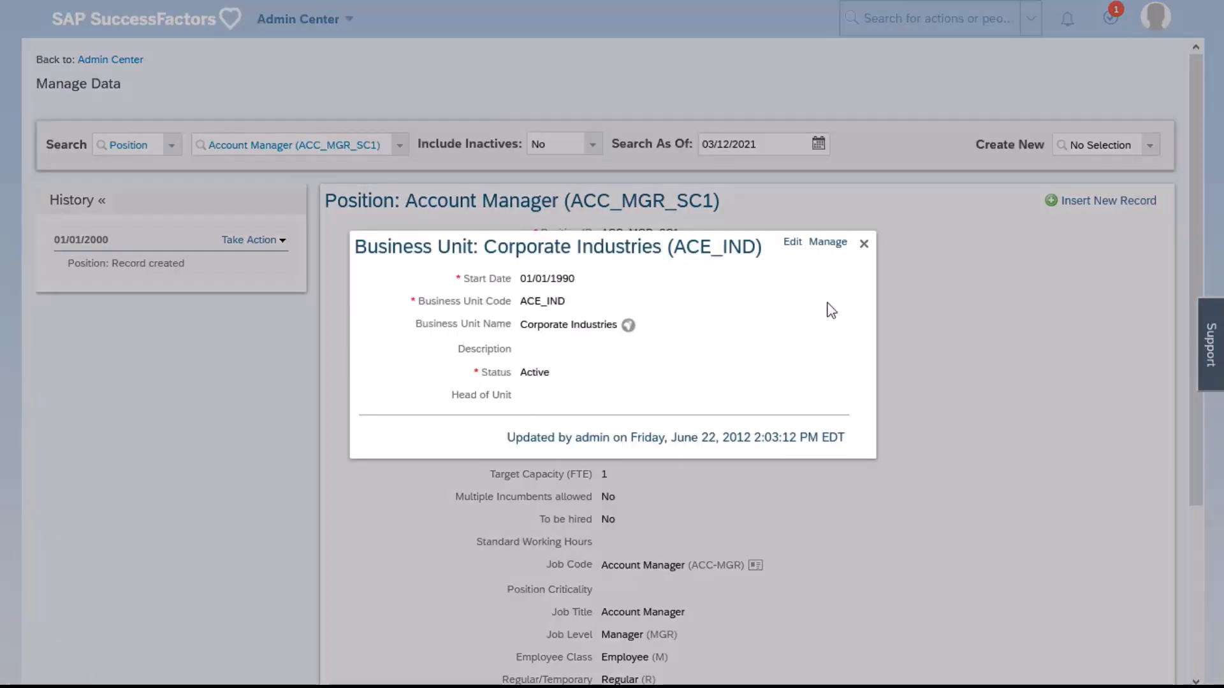
left_click(864, 244)
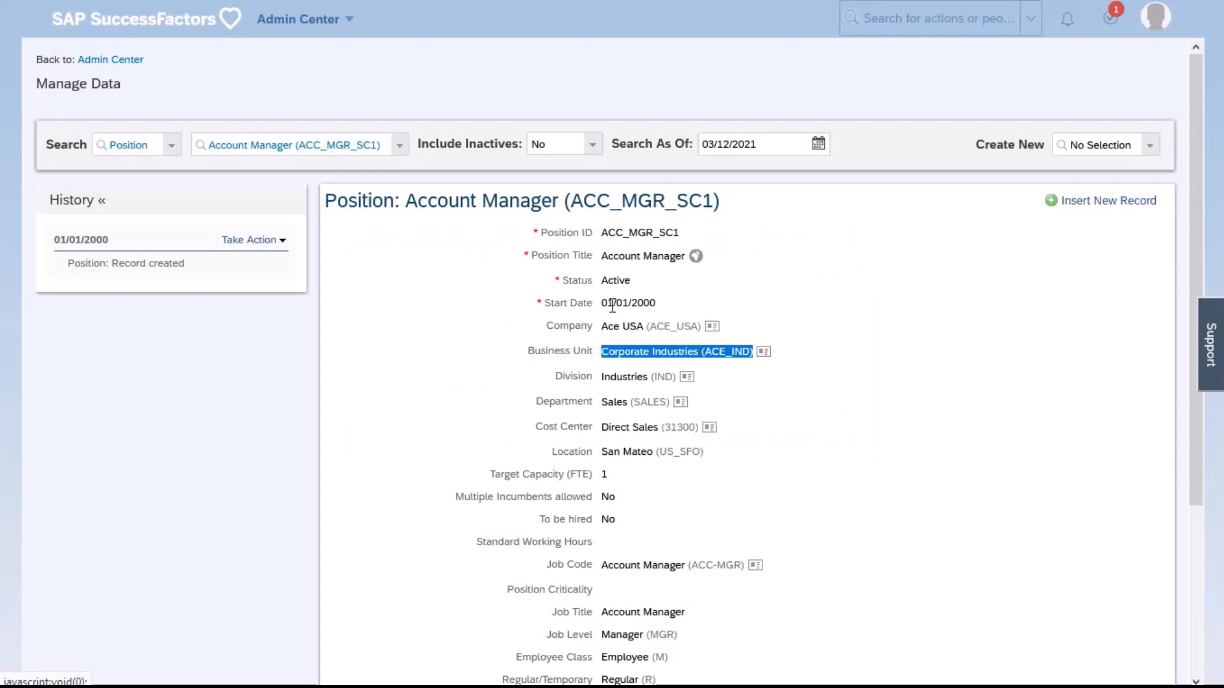
left_click_drag(604, 307, 650, 307)
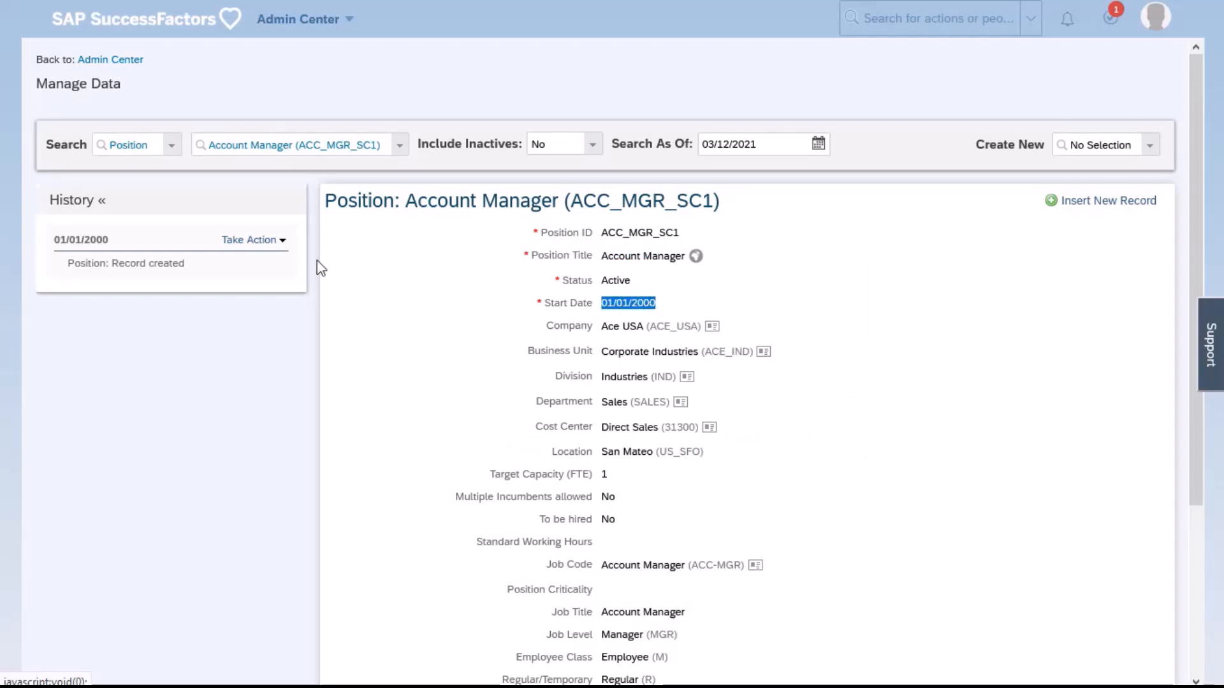
left_click(280, 241)
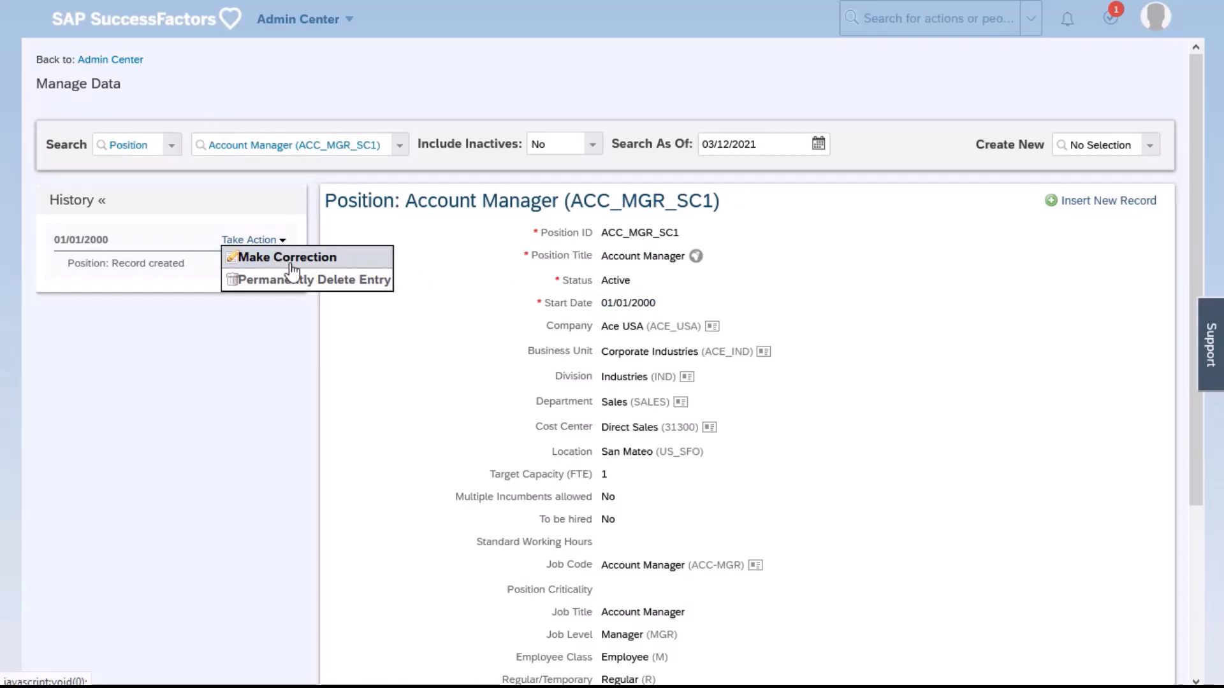
left_click(292, 262)
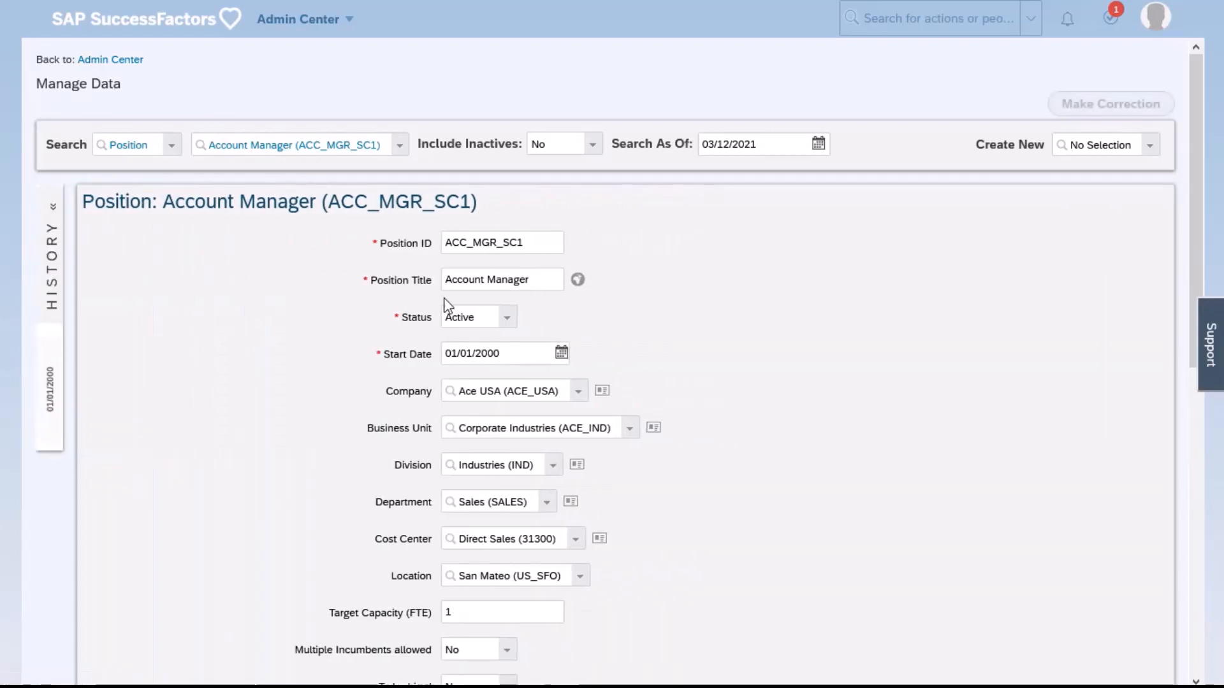
left_click(631, 440)
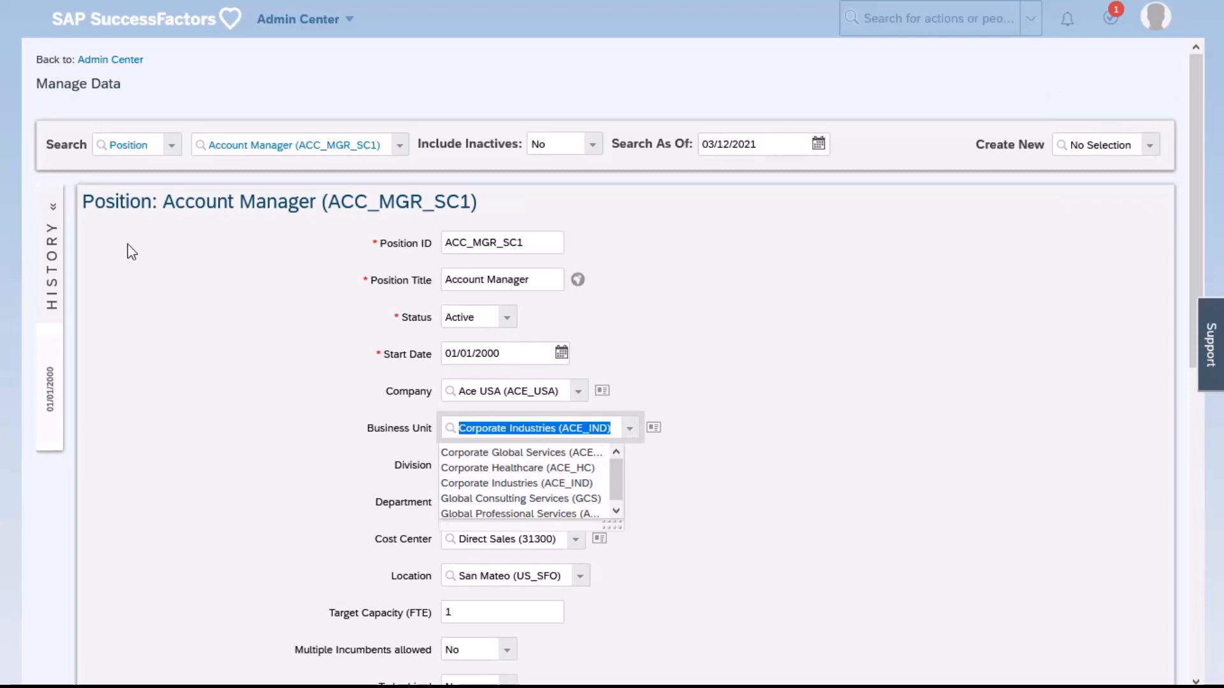
scroll(1020, 446, "down", 10)
left_click(1077, 647)
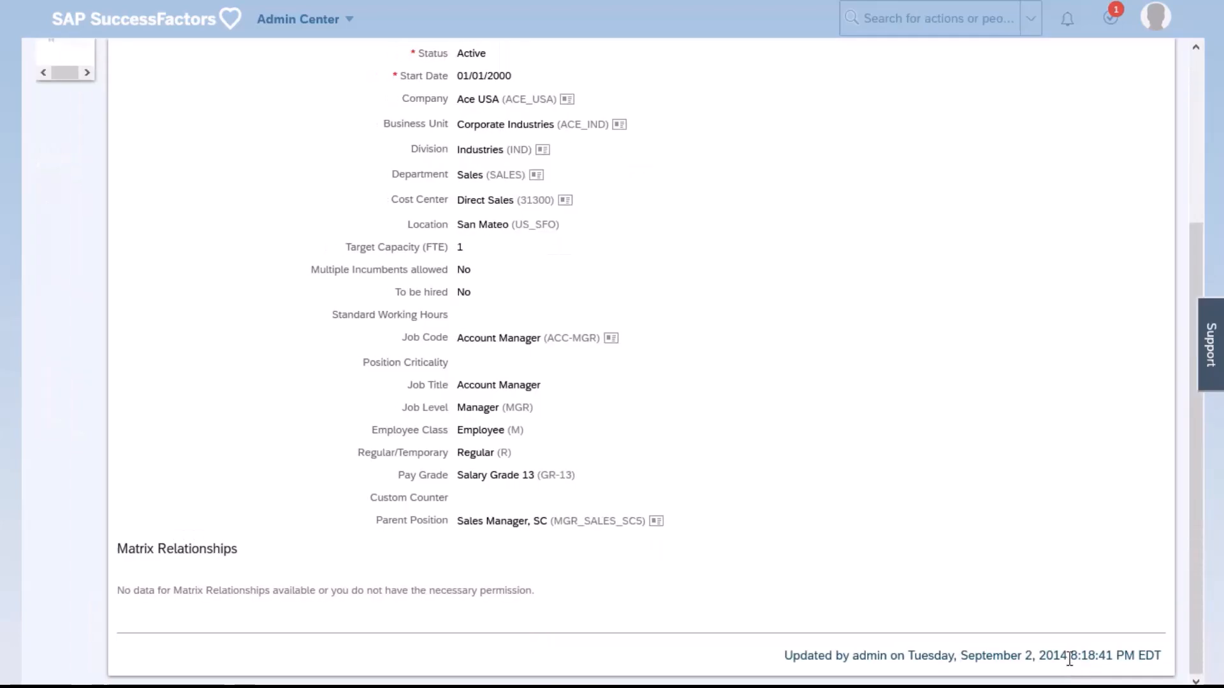
Start inserting a new record for the Account Manager position with the effective date 03/12/2021
scroll(765, 229, "up", 4)
left_click(1083, 204)
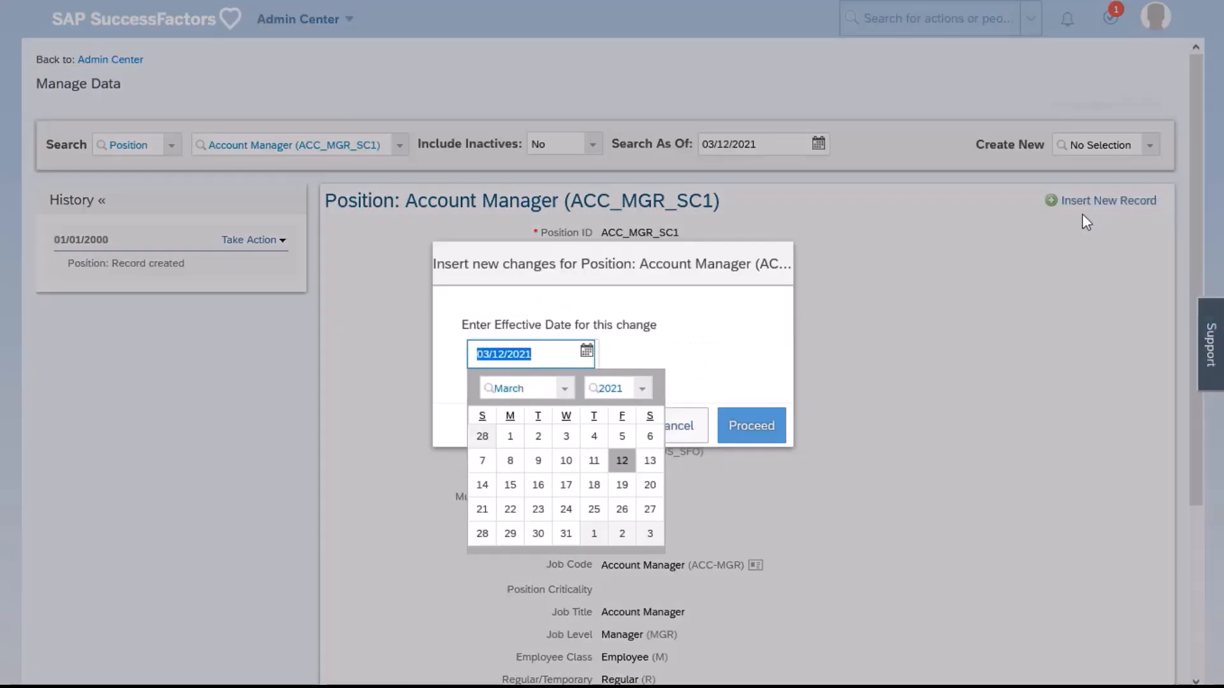
left_click(622, 463)
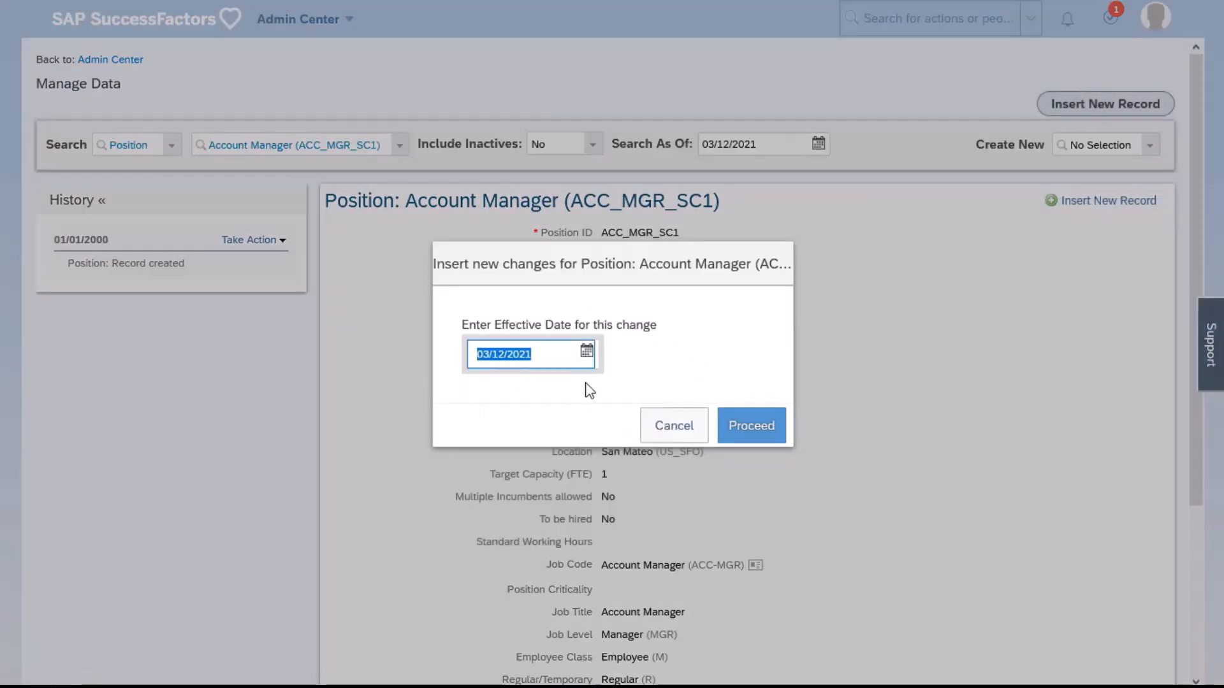
left_click(769, 431)
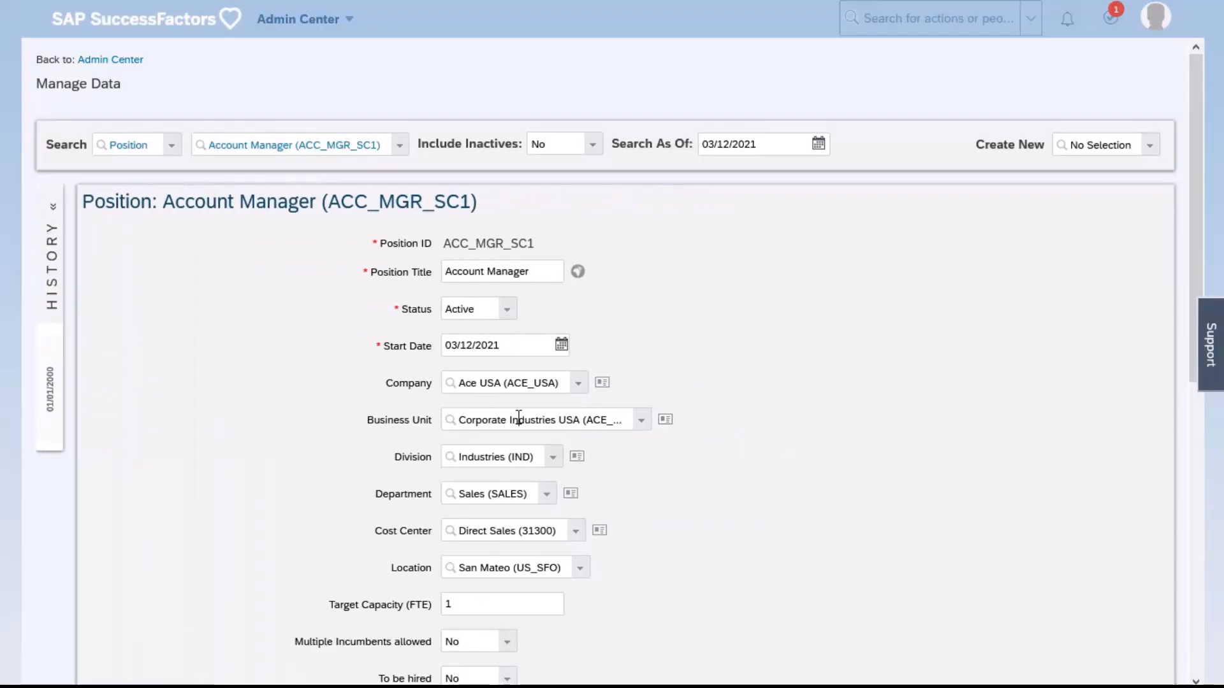
Check the Business Unit assigned in the new position record, view its details and Description, and close them
left_click_drag(518, 418, 573, 423)
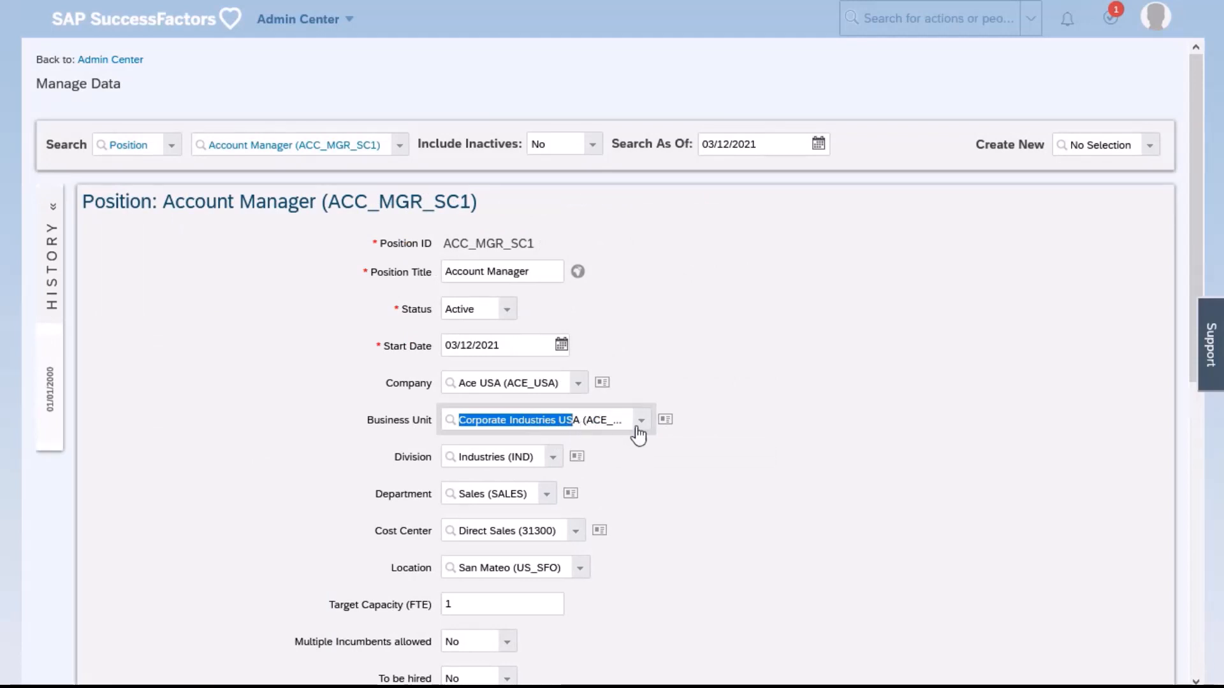
left_click(664, 421)
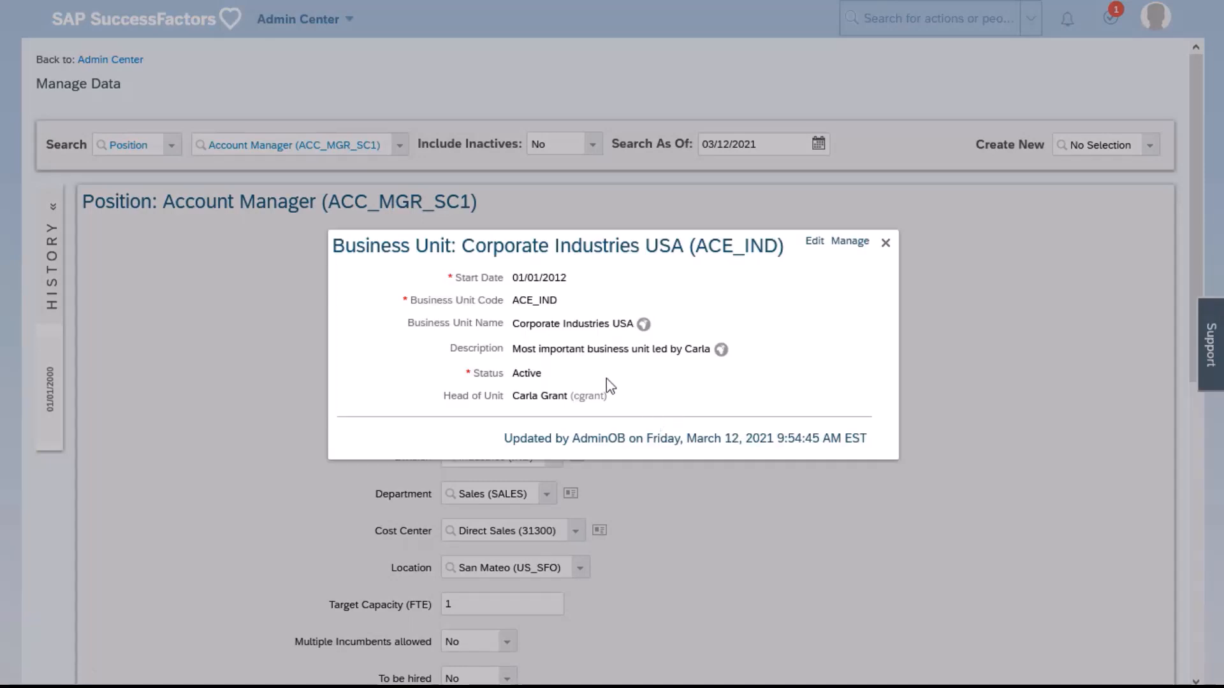
left_click_drag(513, 353, 713, 363)
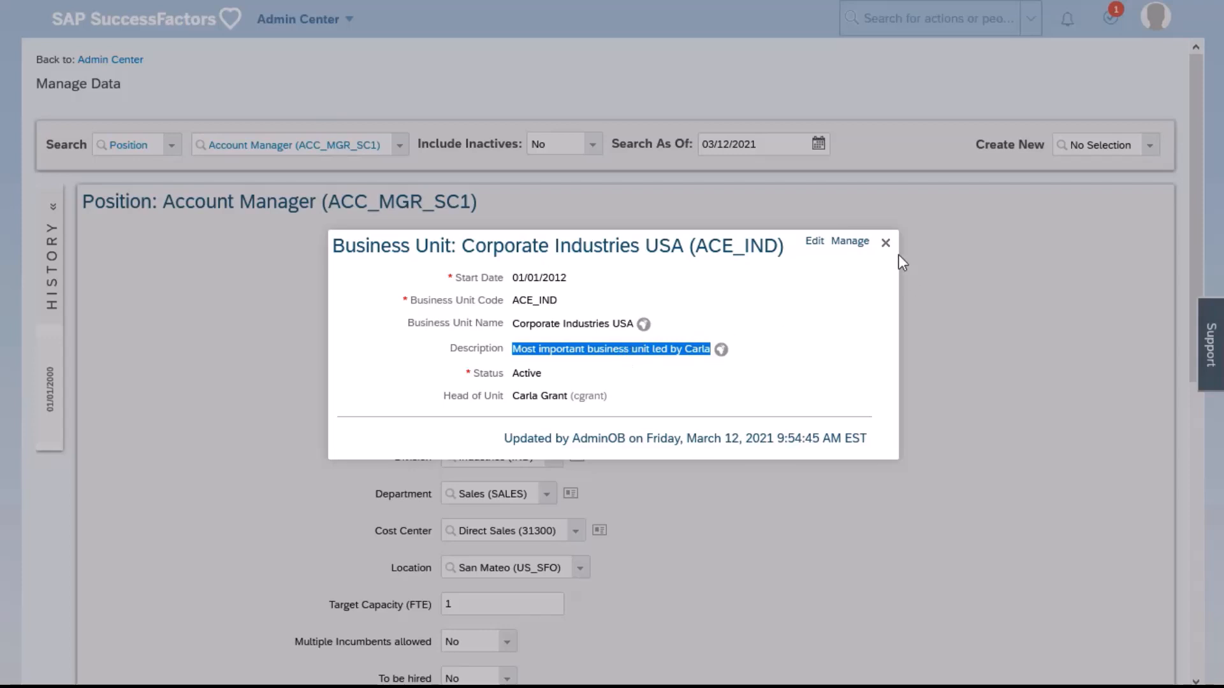
left_click(886, 243)
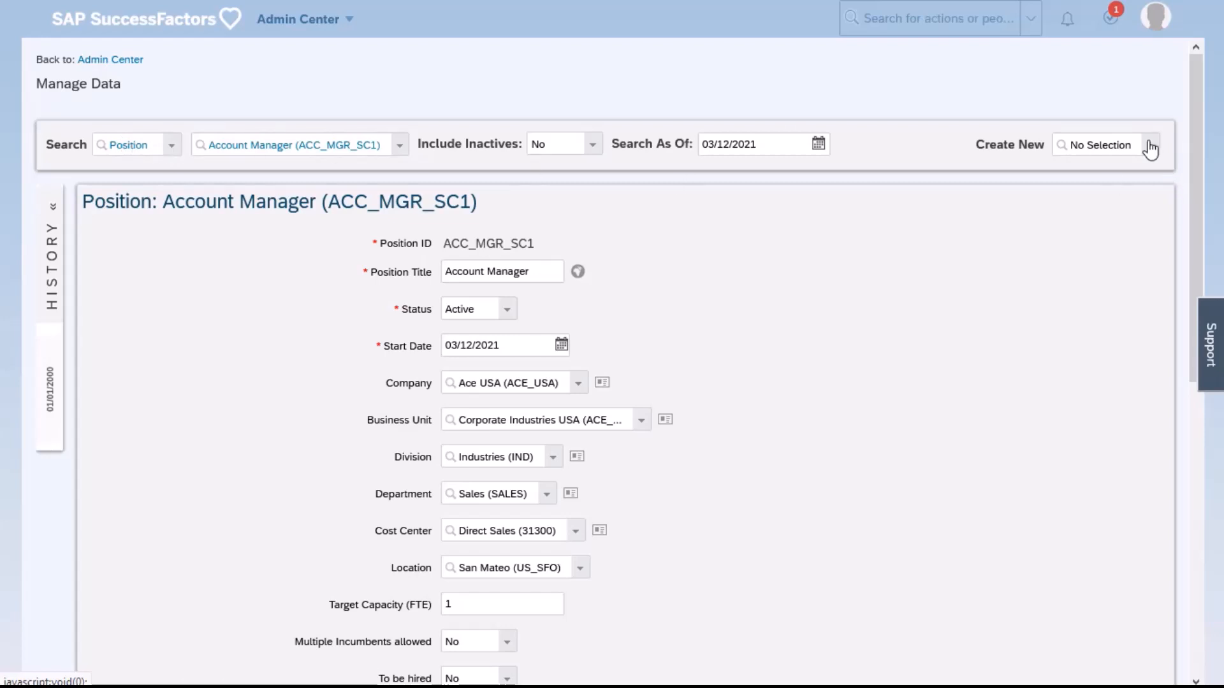
Cancel the new position record without saving the changes
scroll(1103, 309, "down", 8)
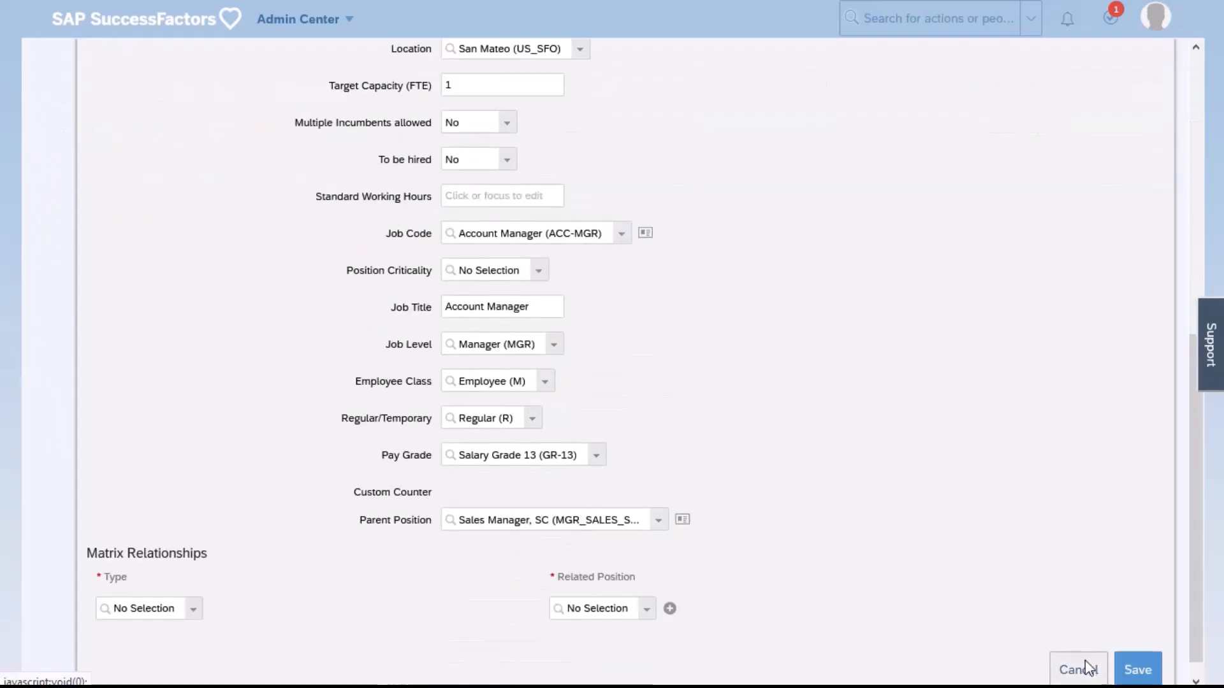
left_click(1088, 669)
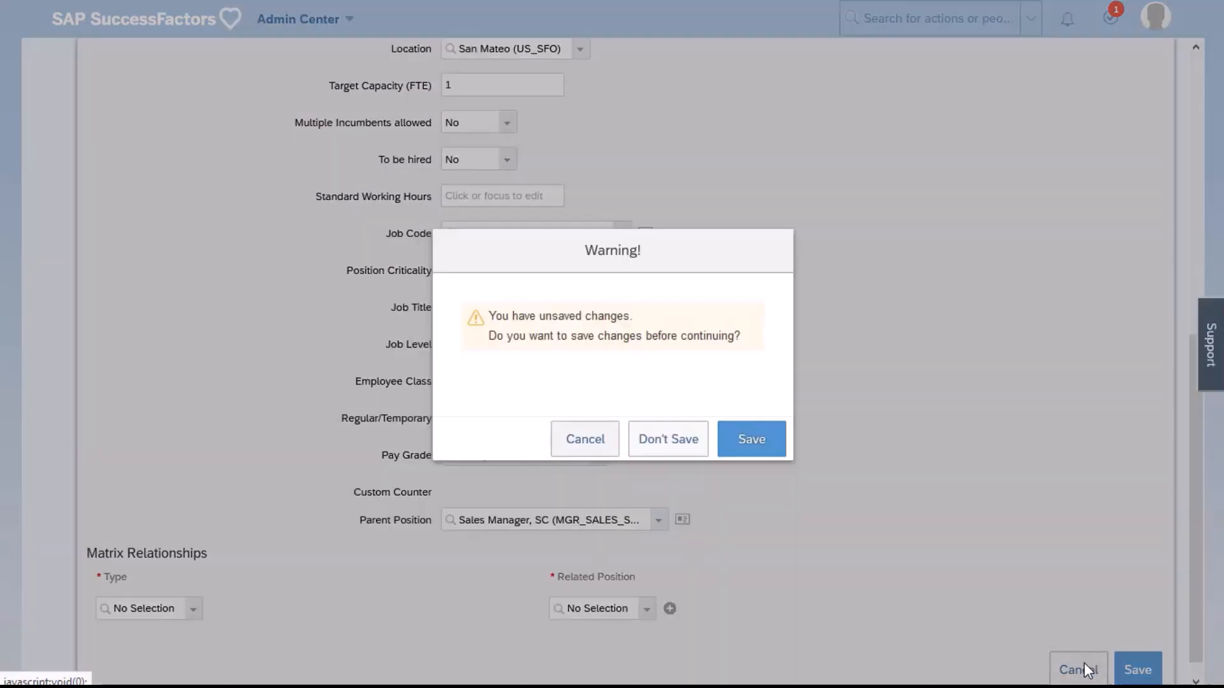
left_click(659, 437)
scroll(1123, 181, "up", 4)
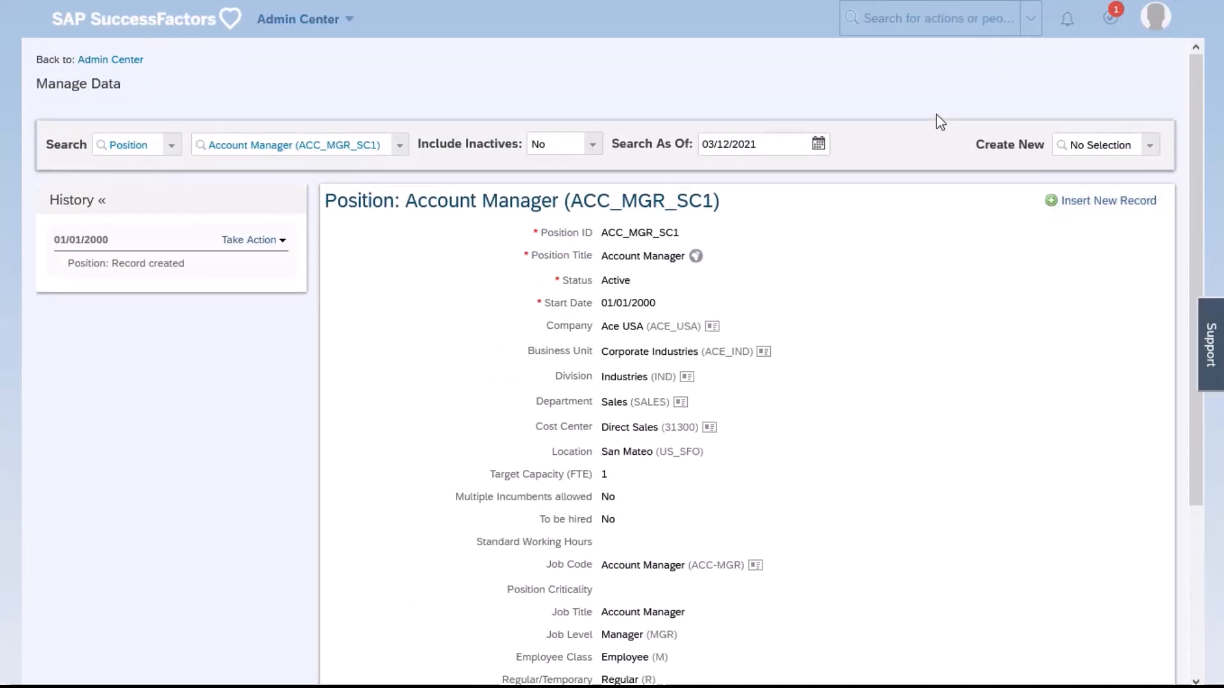
Start creating a new record of the Business Unit object
left_click(1109, 145)
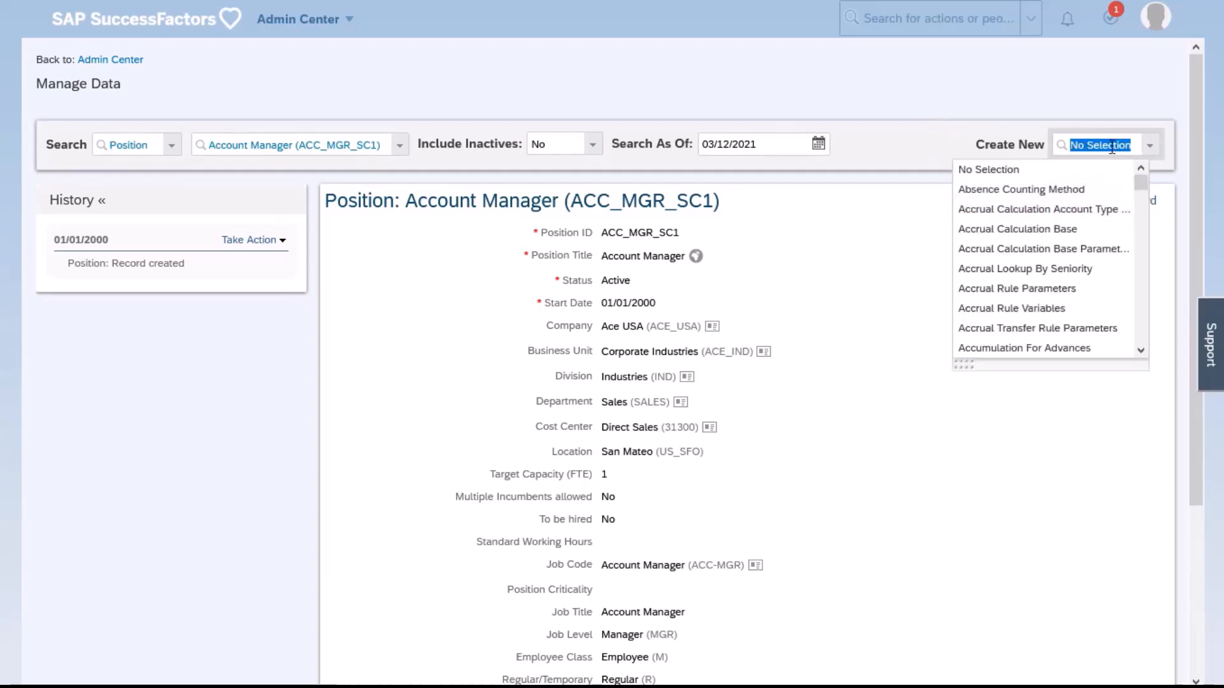
type("bsu")
key("BackSpace")
key("BackSpace")
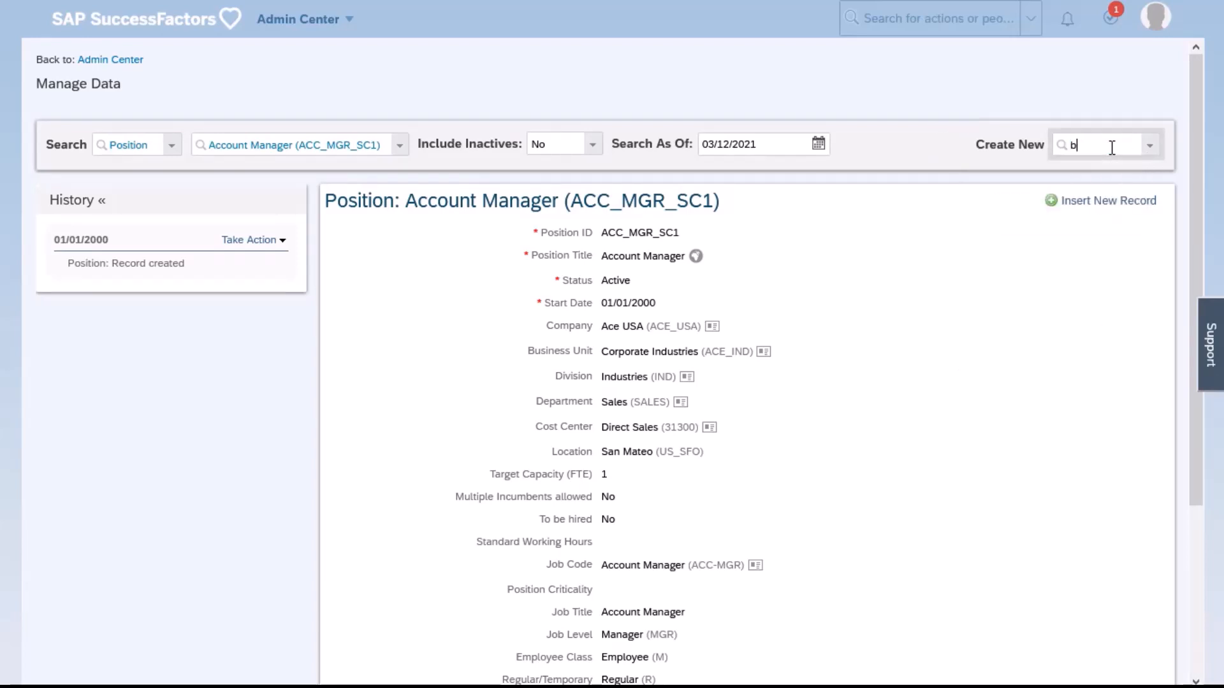
type("usin")
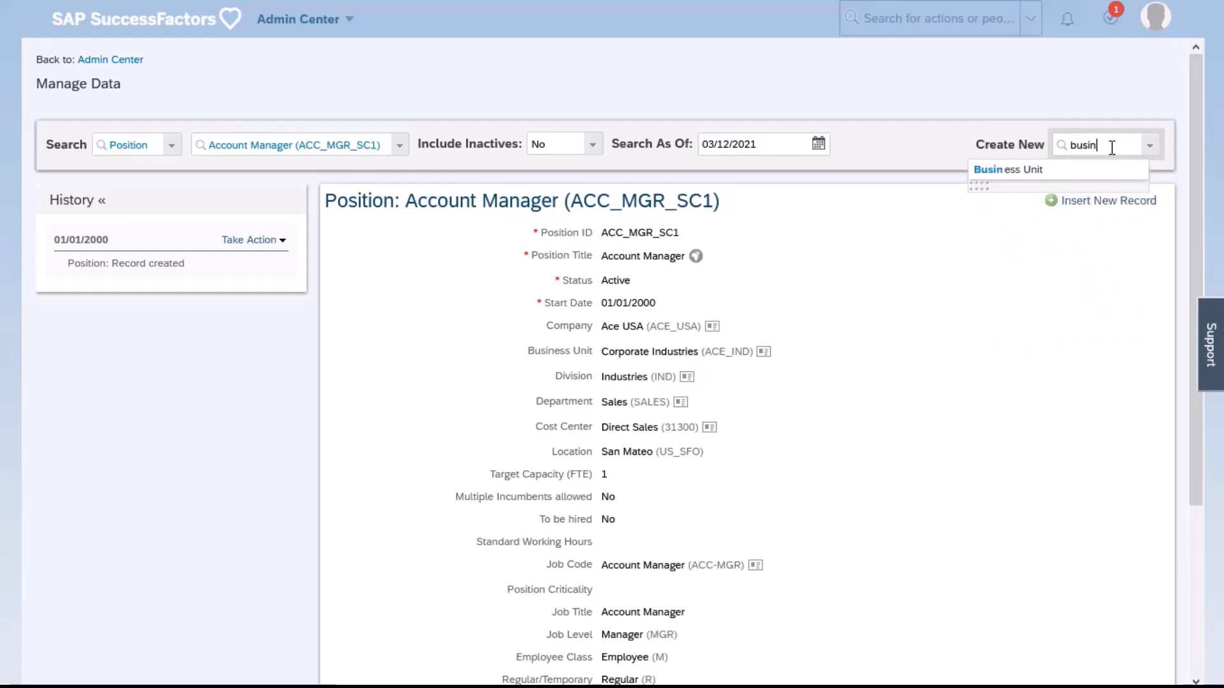
left_click(1095, 171)
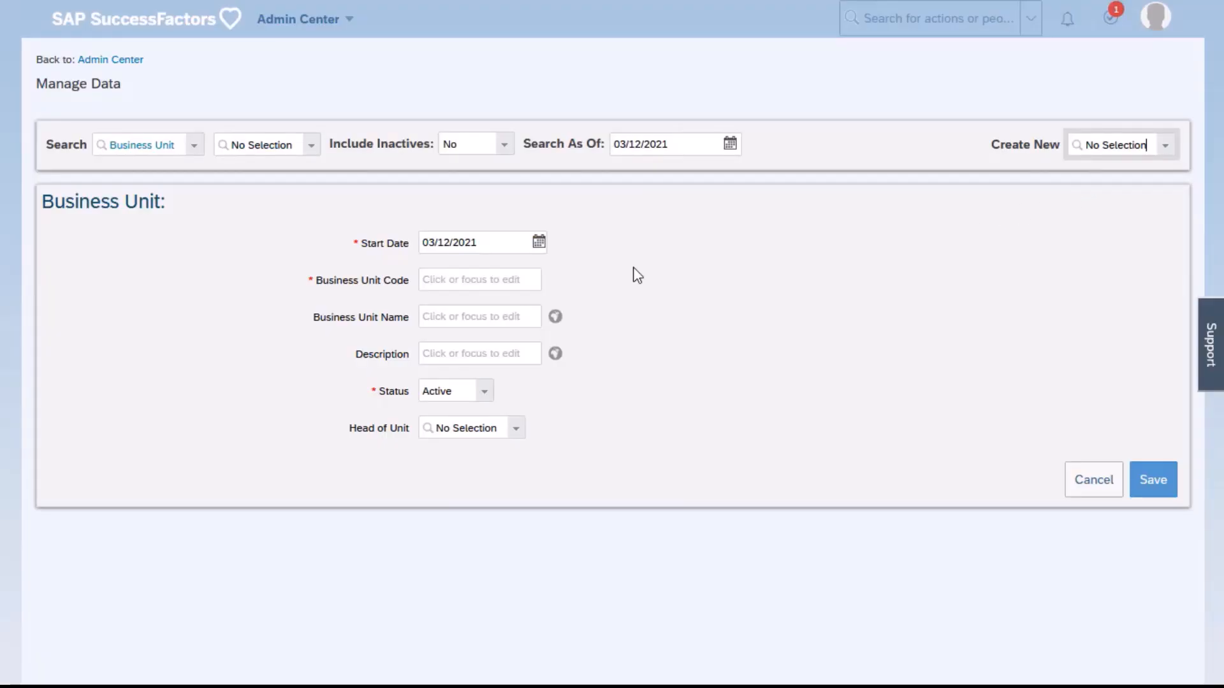
Set the new business unit's start date to 03/01/2021 and its code and name to ABC, and save the record
left_click(538, 242)
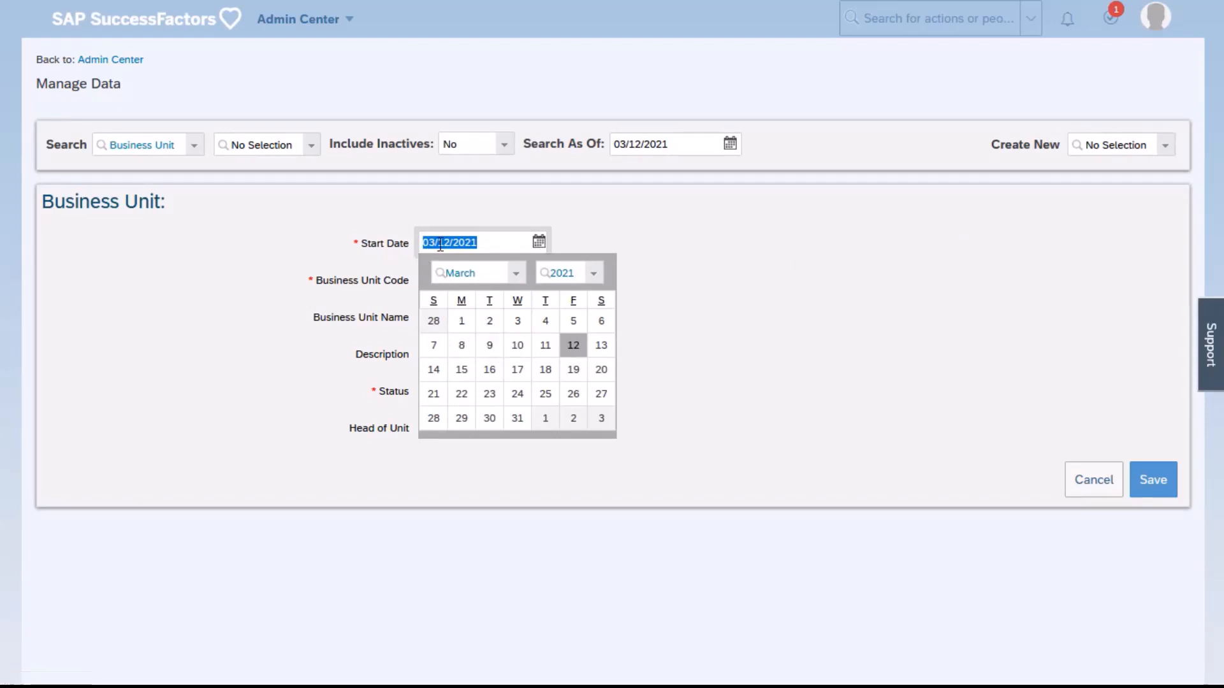
left_click(460, 324)
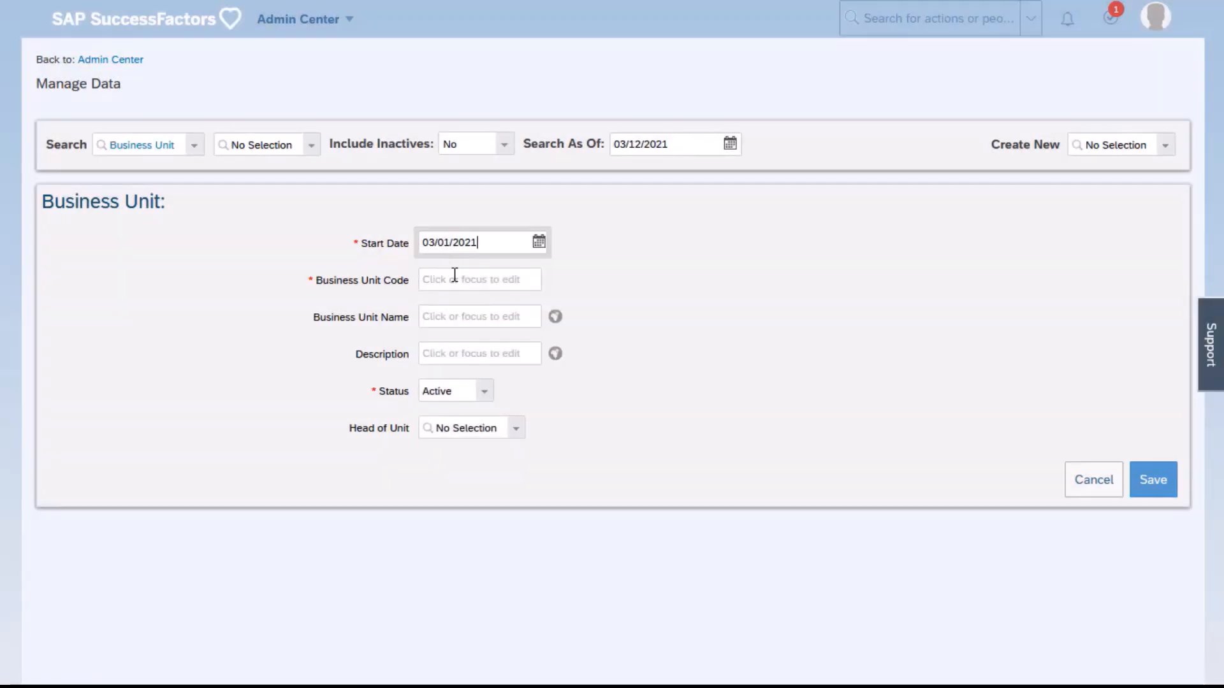
left_click(455, 277)
type("ABC")
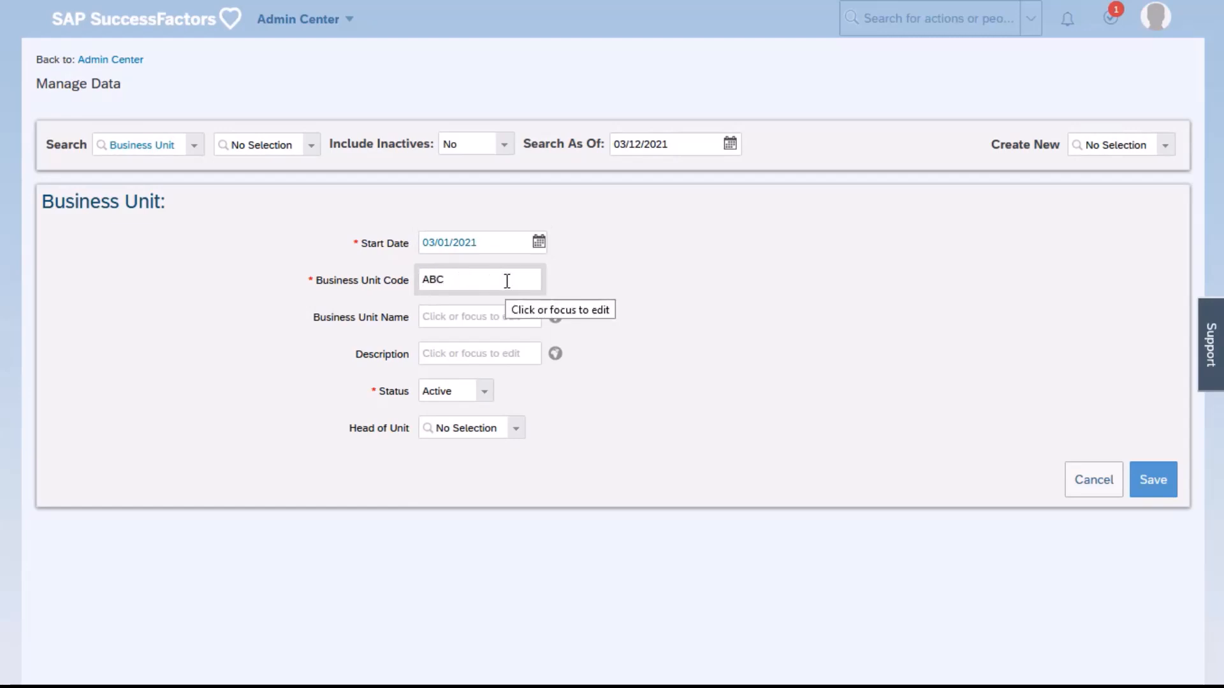
left_click(462, 312)
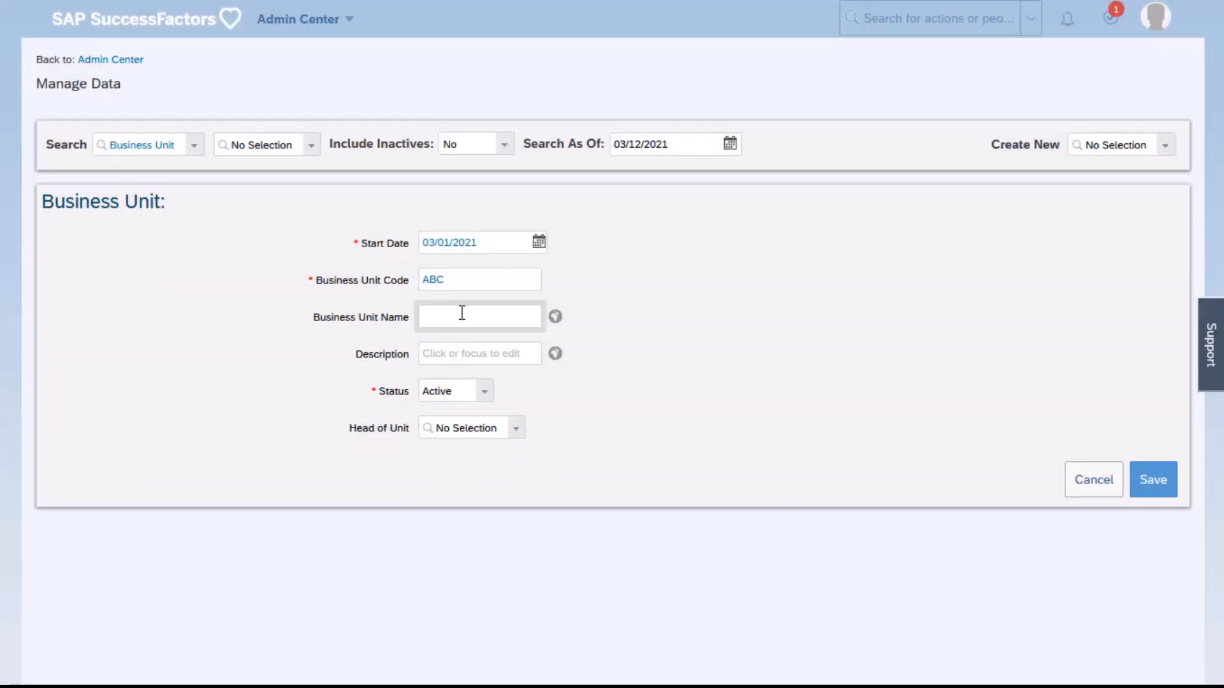
type("ABC")
left_click(1161, 487)
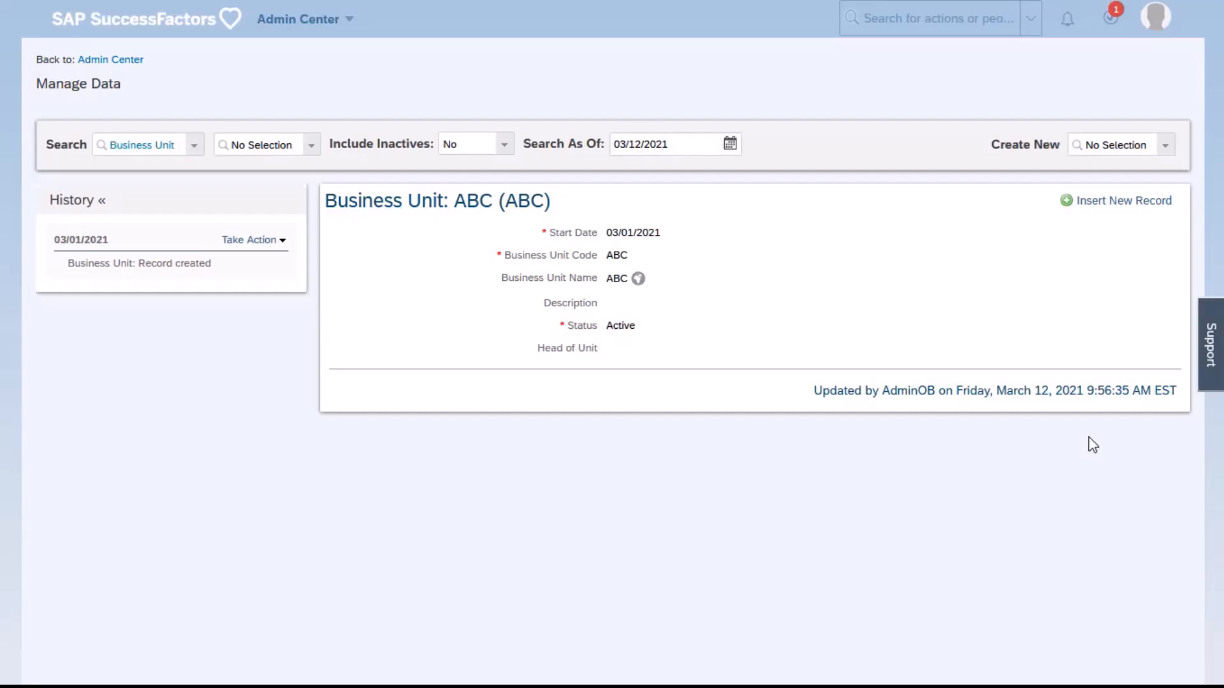
Start creating another new record of the Business Unit object
left_click(1165, 147)
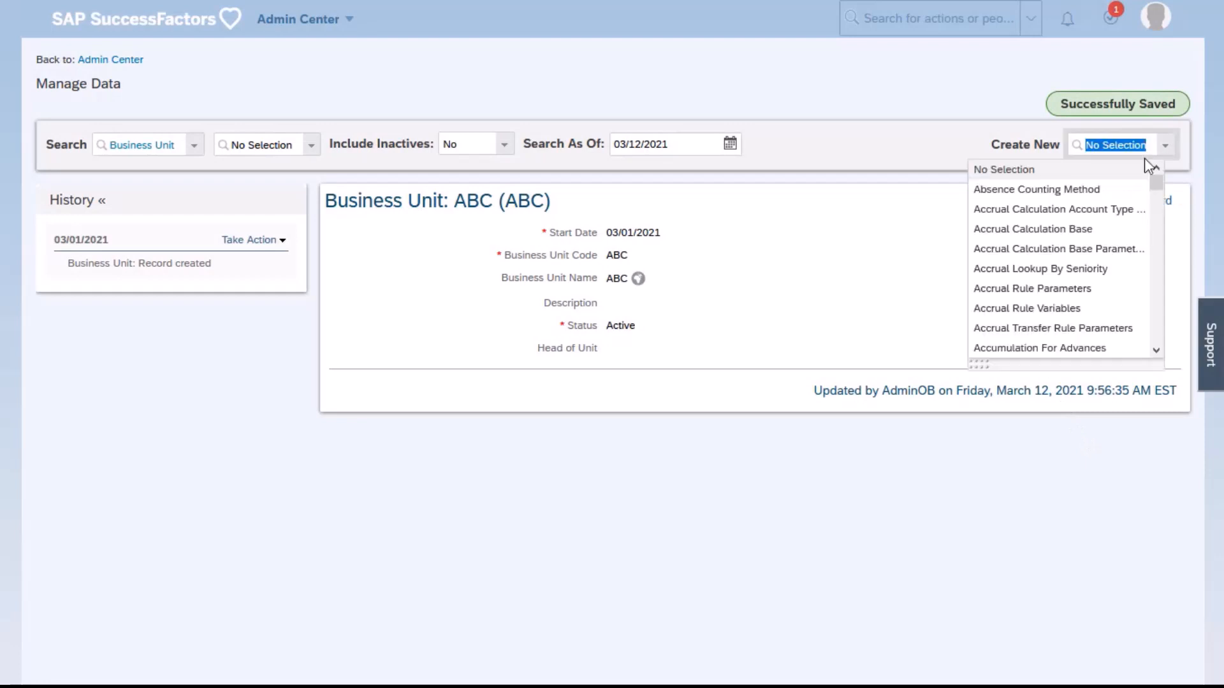
type("busin")
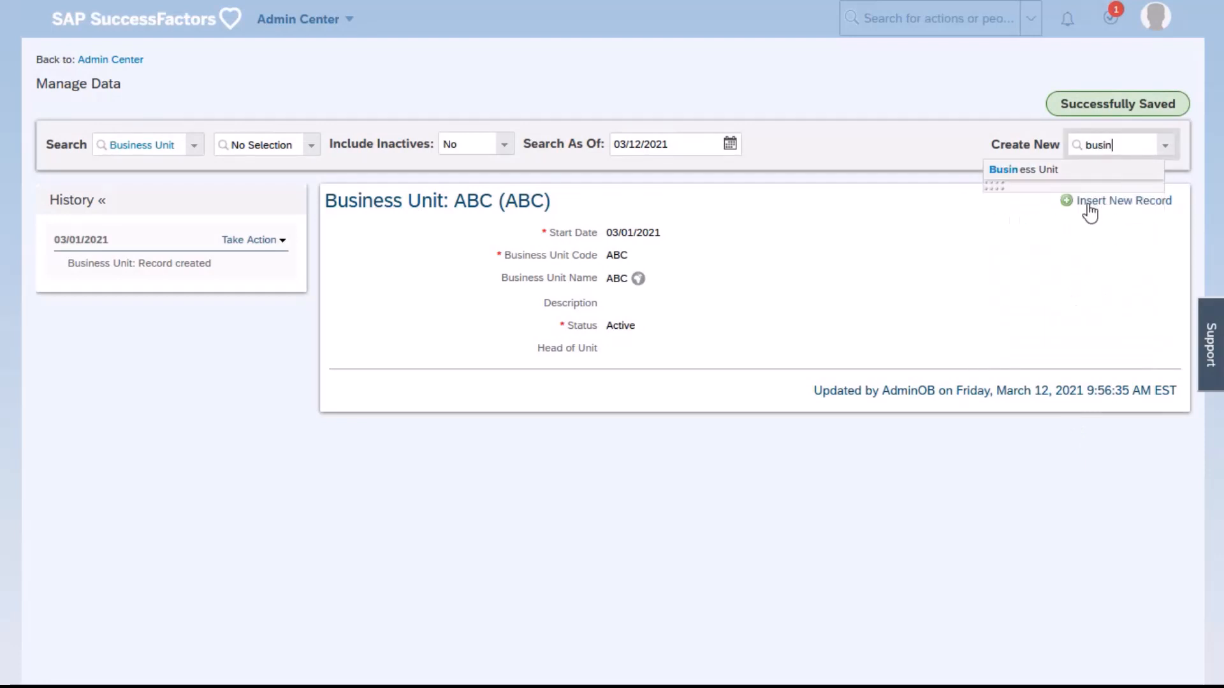
left_click(1063, 176)
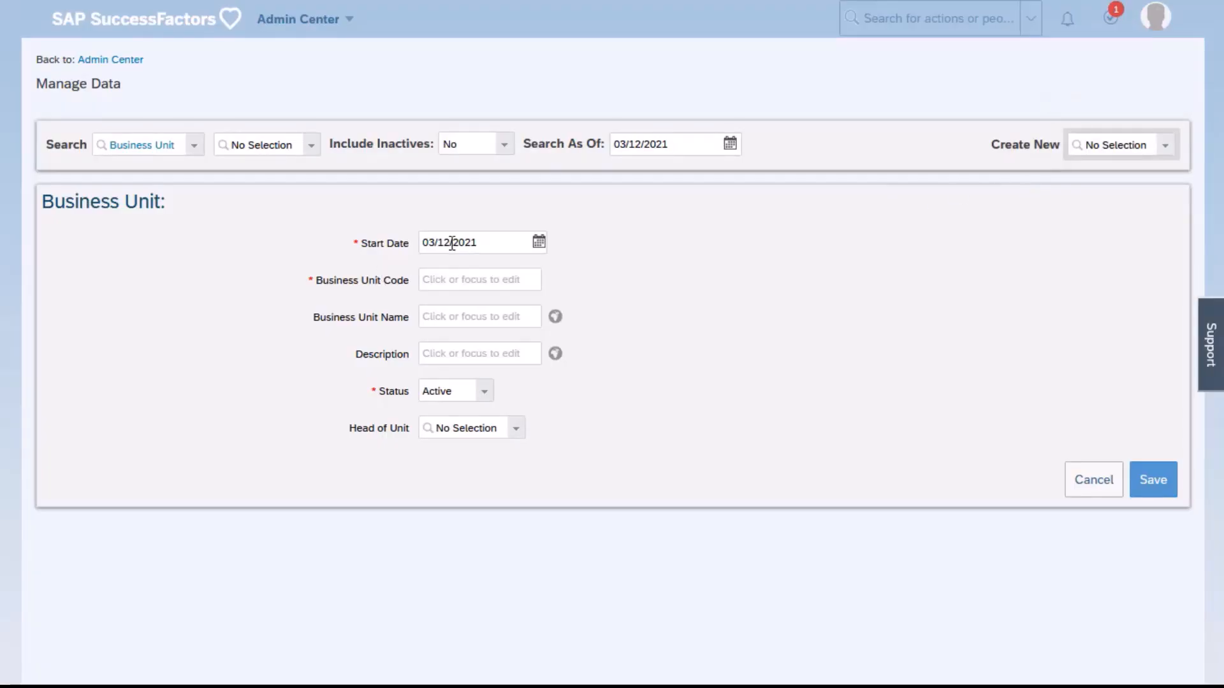
Set the new business unit's start date to 04/01/2021 and its code and name to EDF, and save the record
left_click(539, 240)
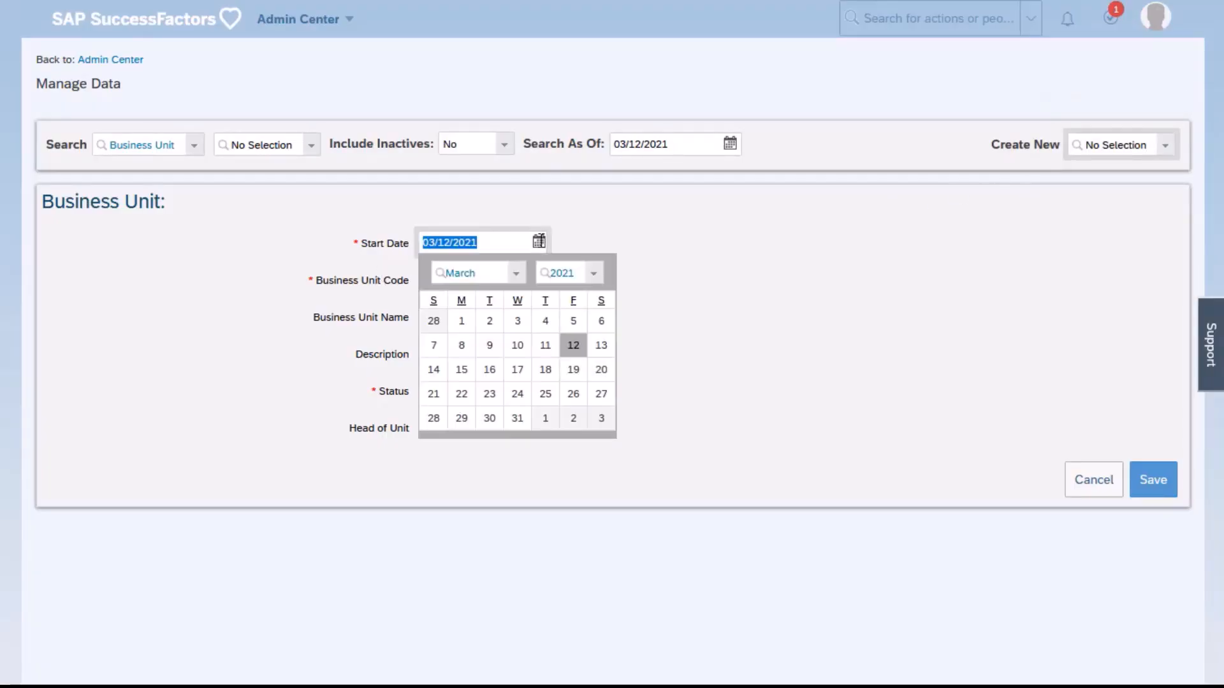
left_click(545, 419)
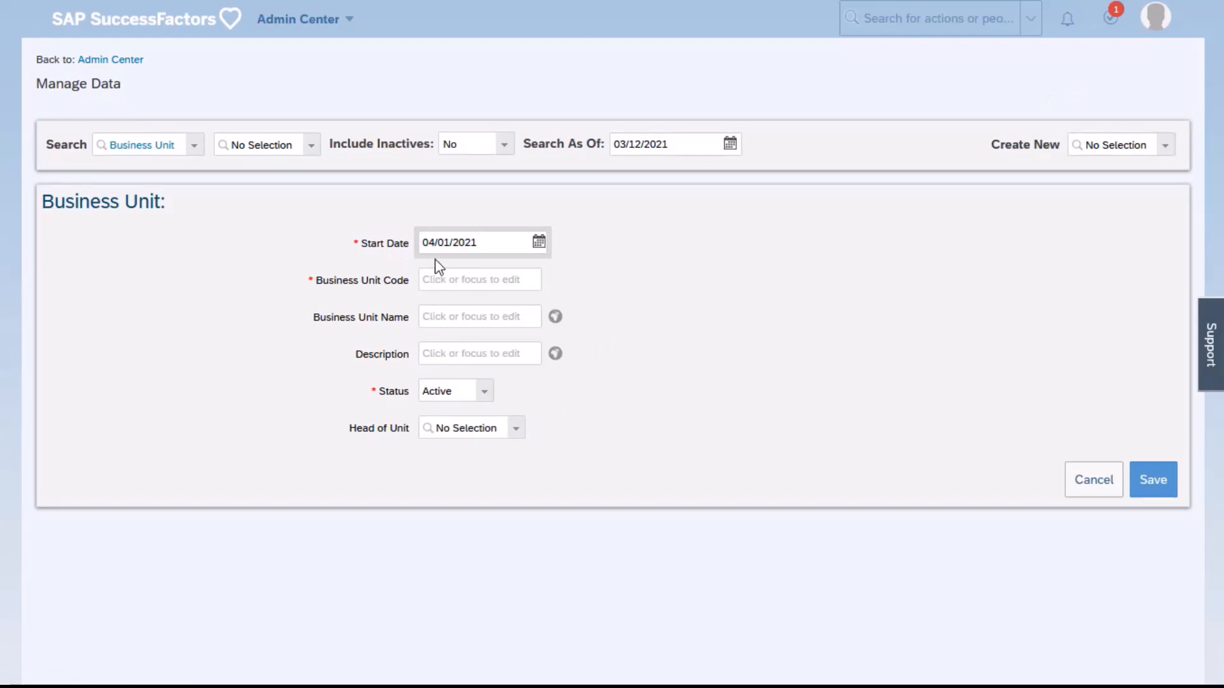
left_click(445, 278)
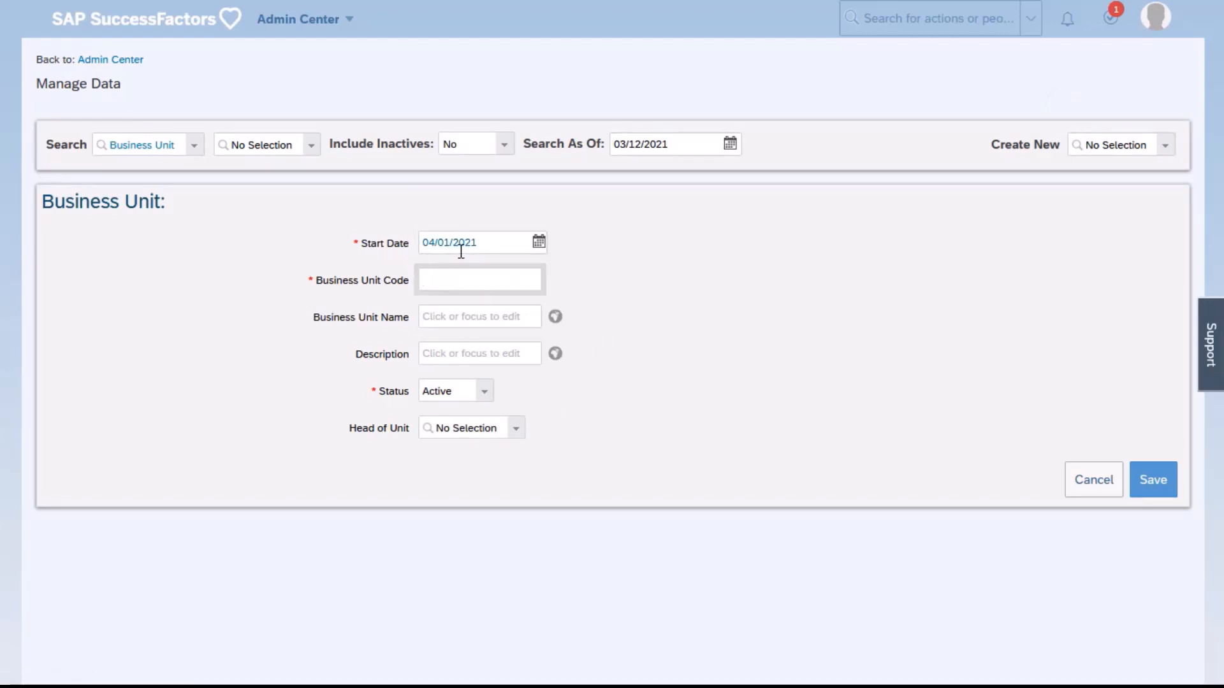
type("EDF")
left_click(460, 318)
type("EDF")
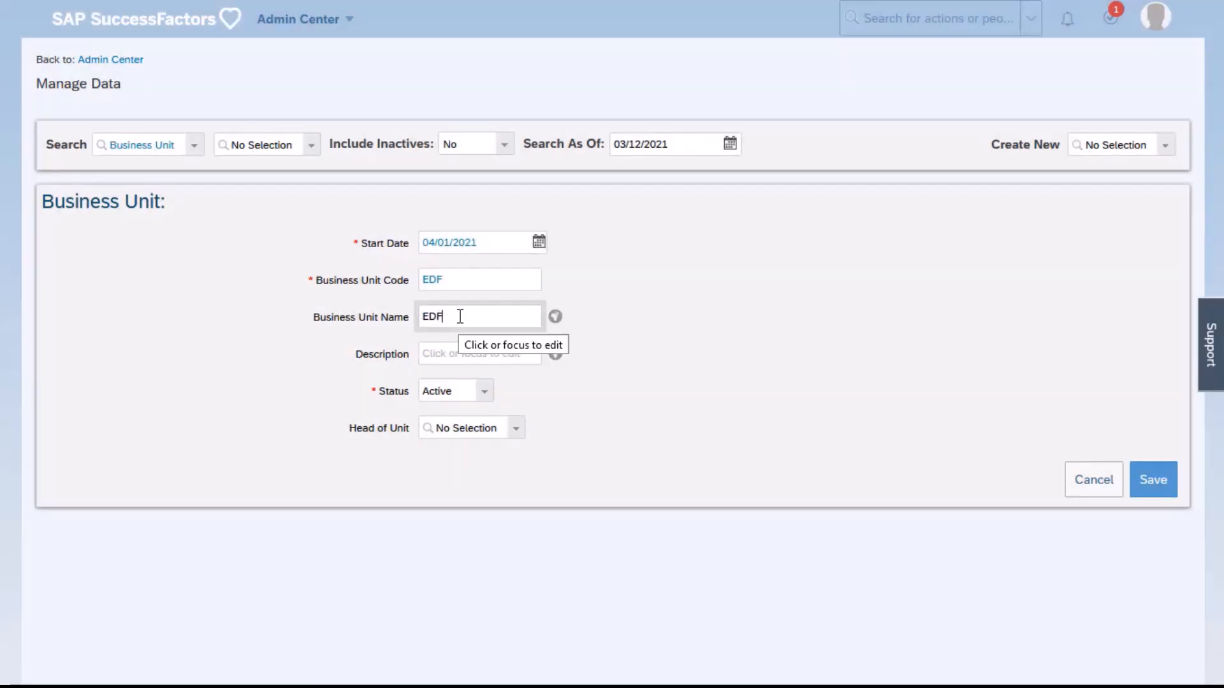
left_click(1153, 482)
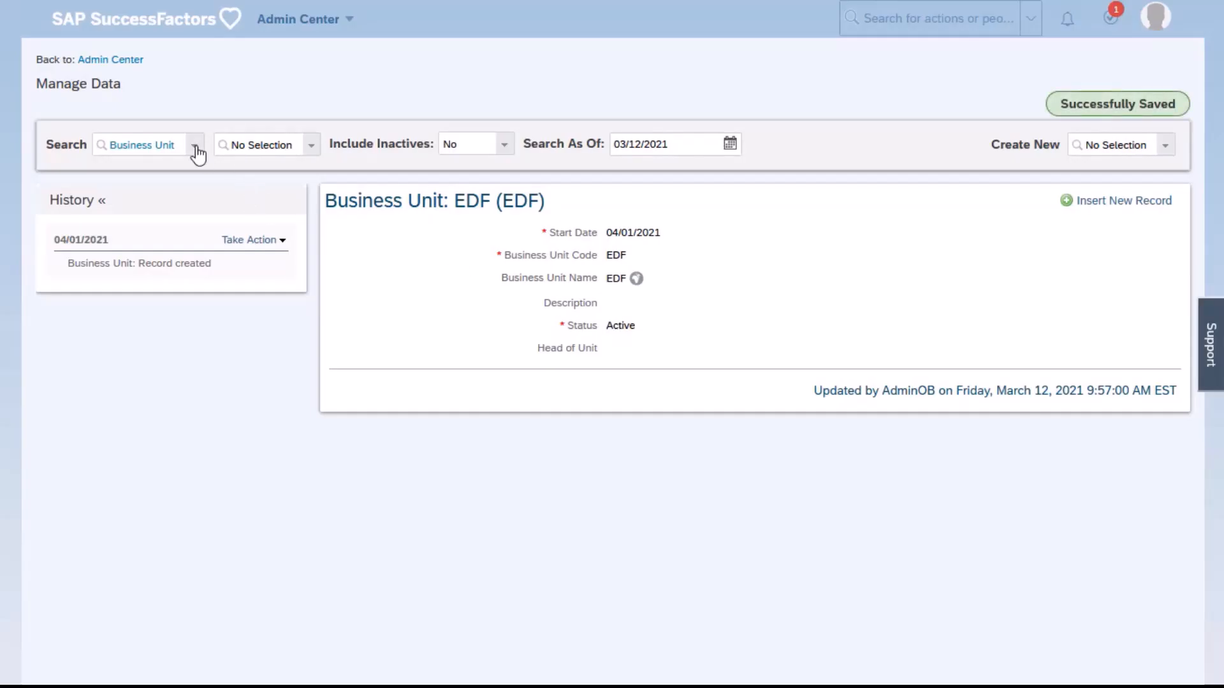
Search the Position object and open the Account Manager (ACC_MGR_SC1) record
left_click(195, 146)
type("posi")
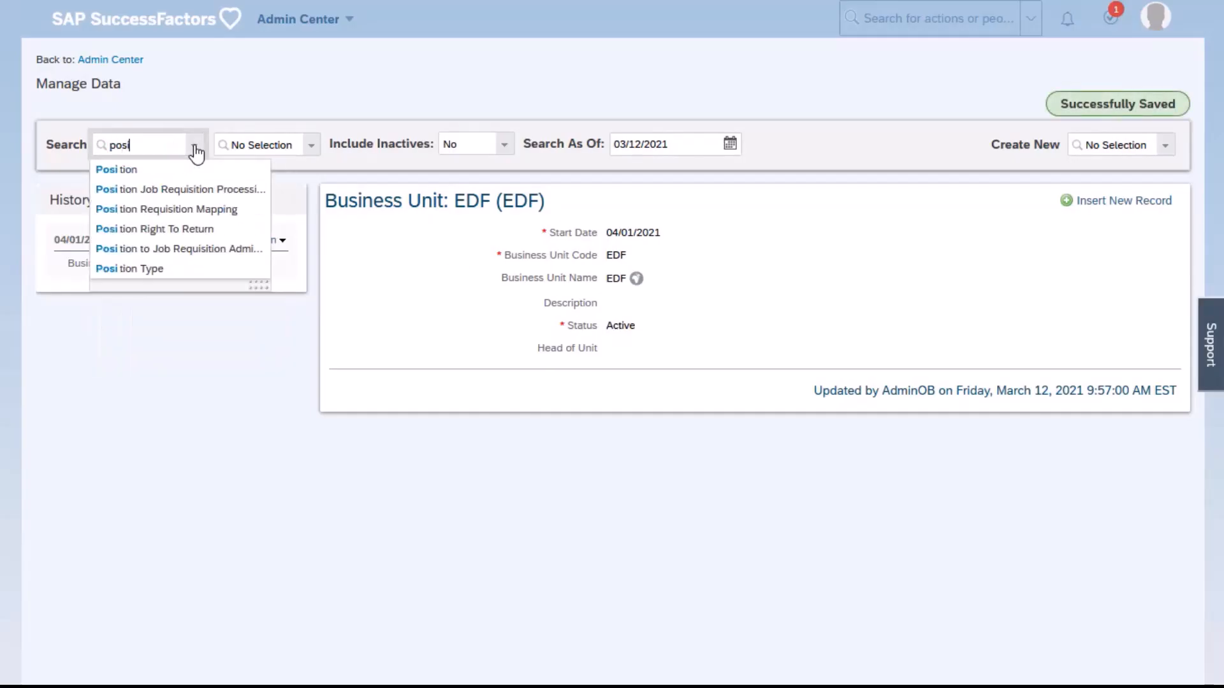
left_click(191, 169)
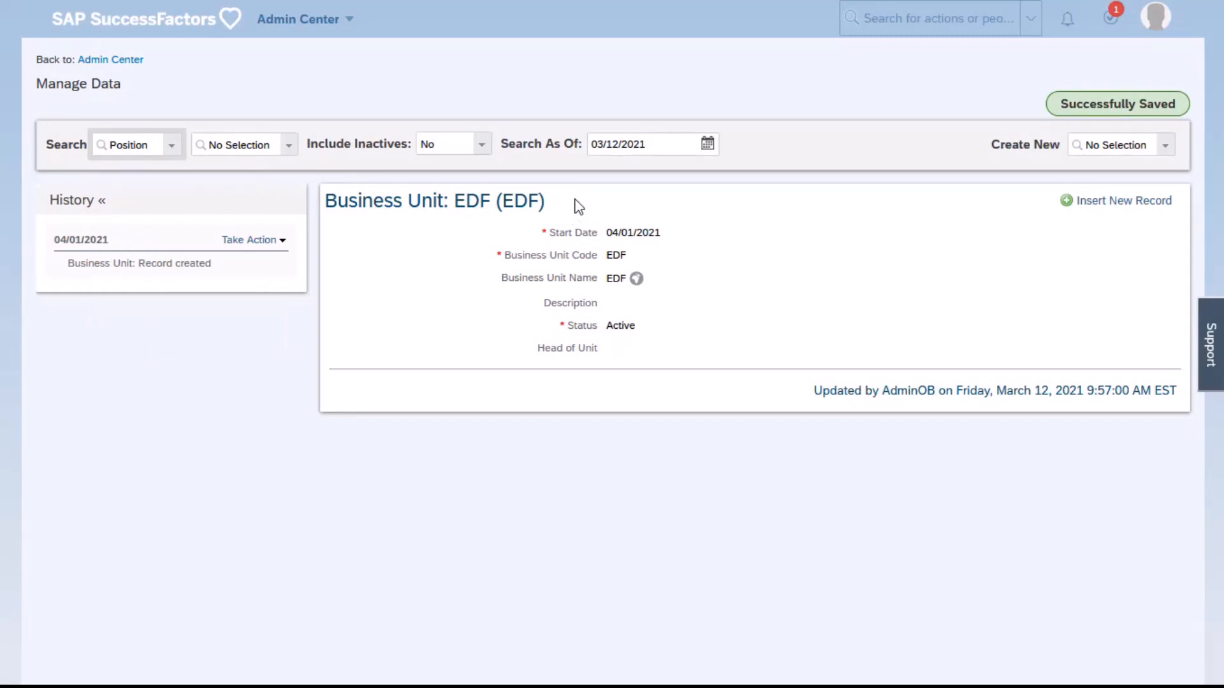
left_click(287, 147)
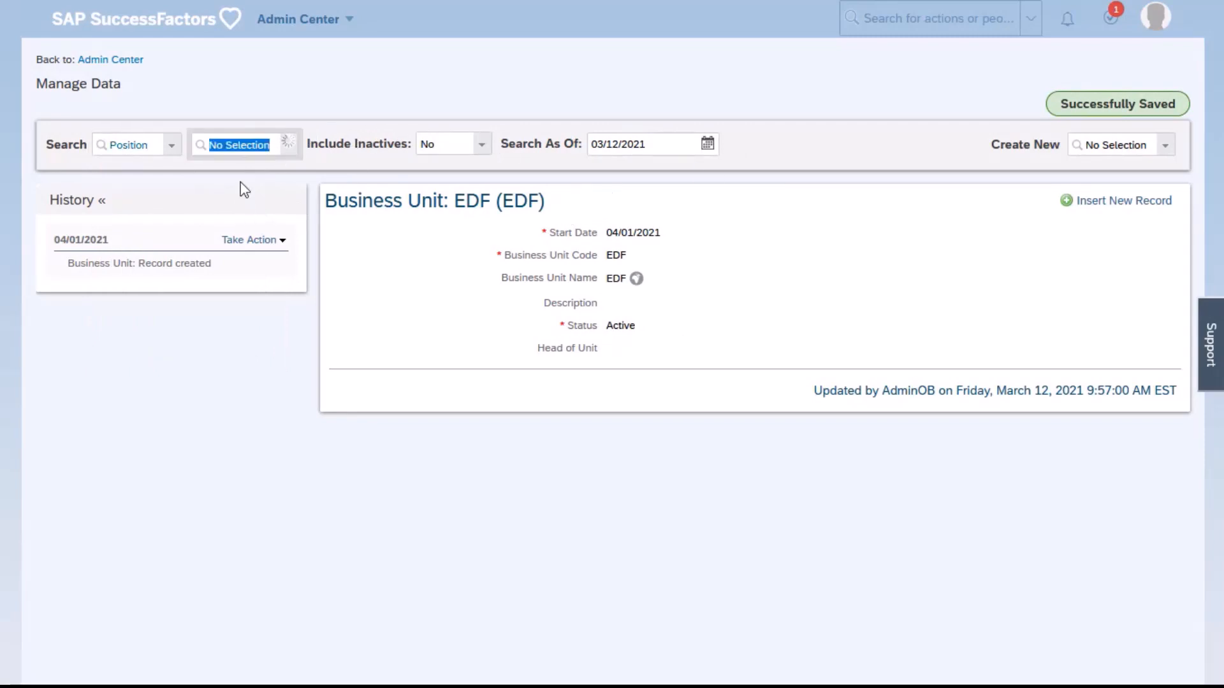
left_click(242, 185)
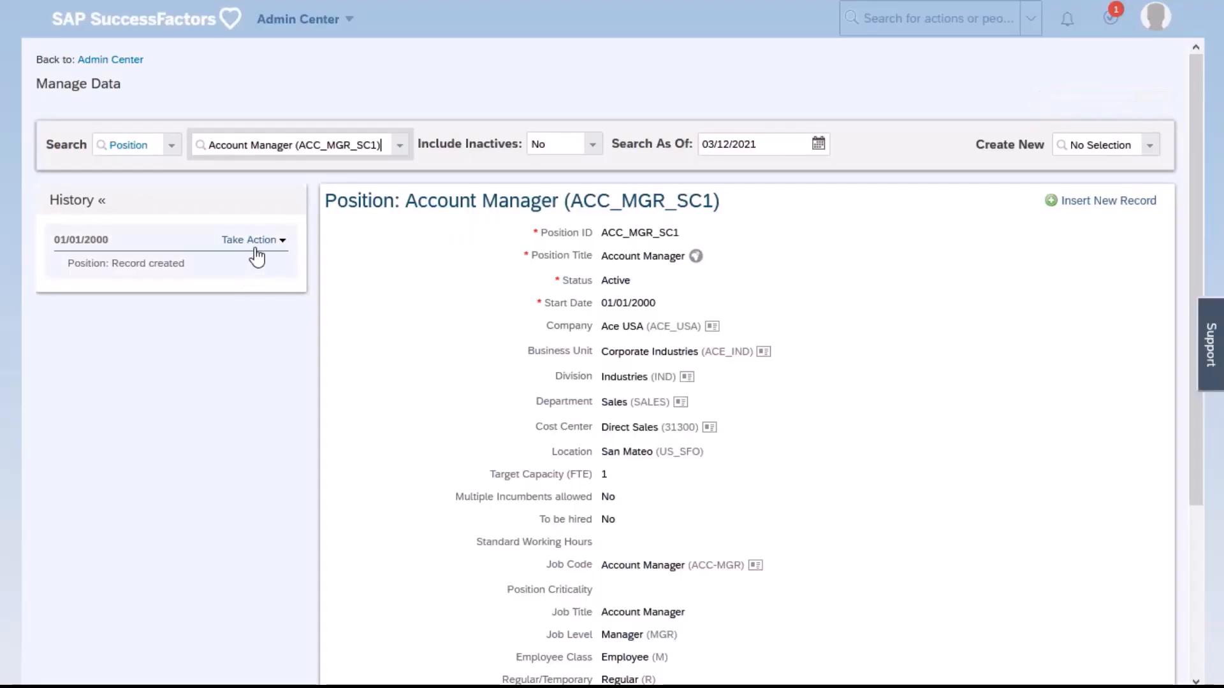
Open the position's 01/01/2000 entry for correction, check which business units it offers, and cancel the correction
left_click(255, 241)
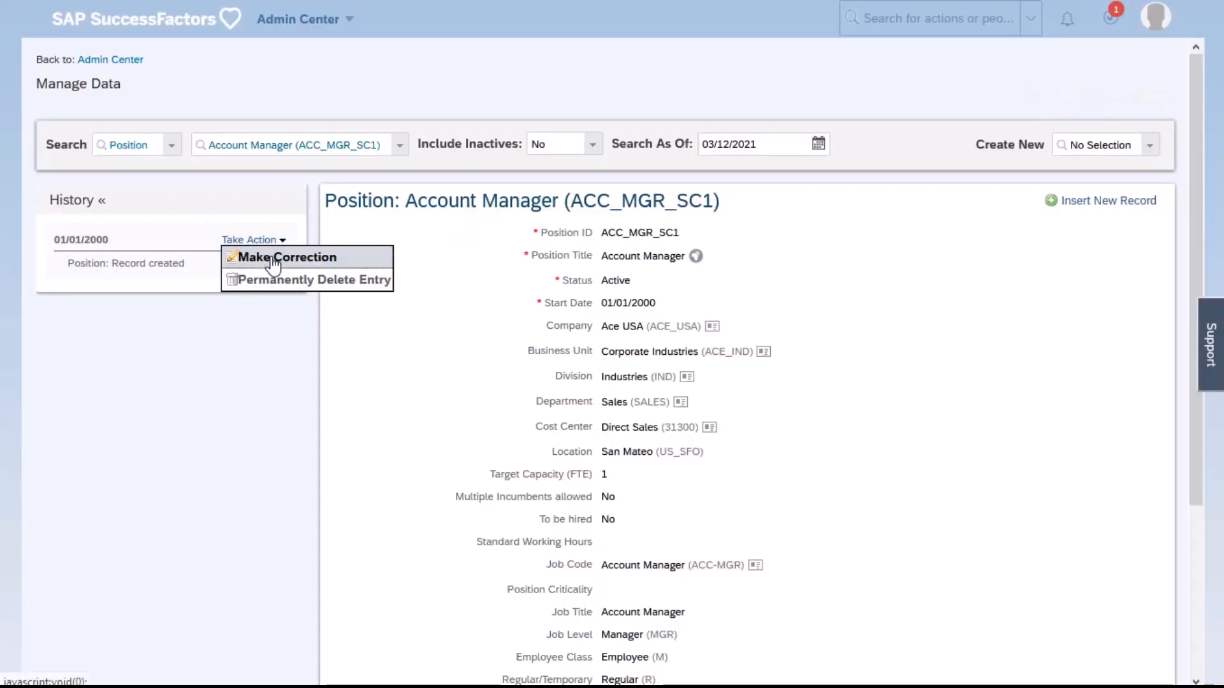
left_click(274, 259)
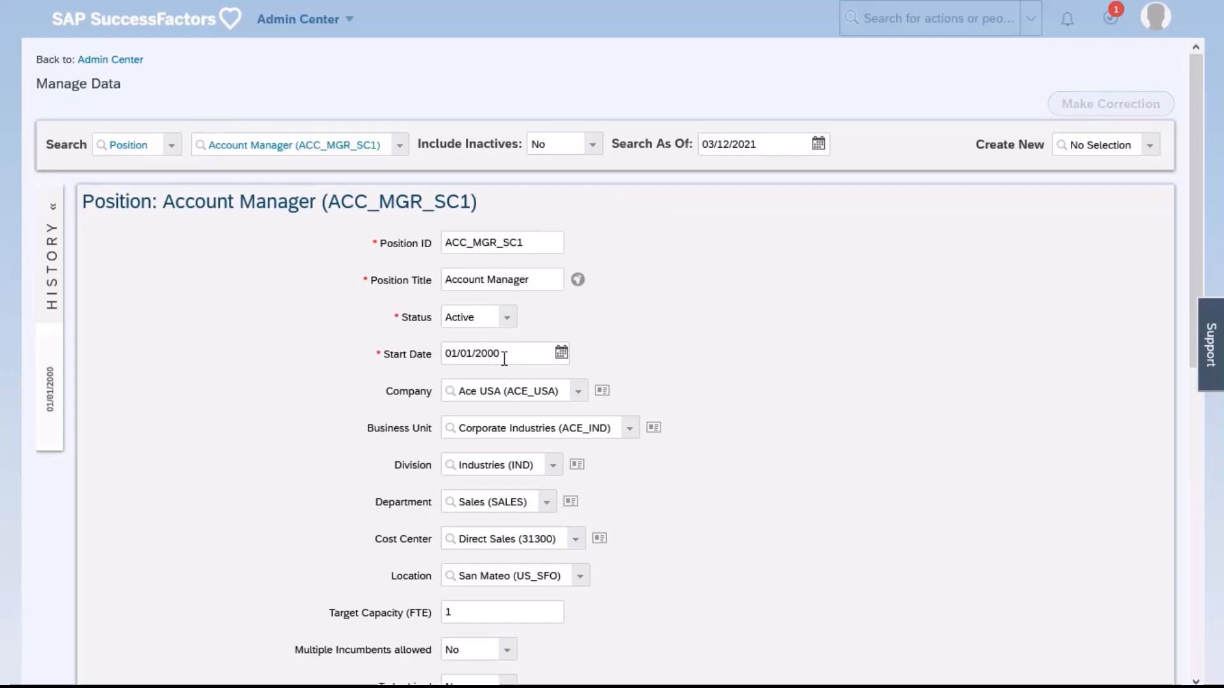
left_click(622, 435)
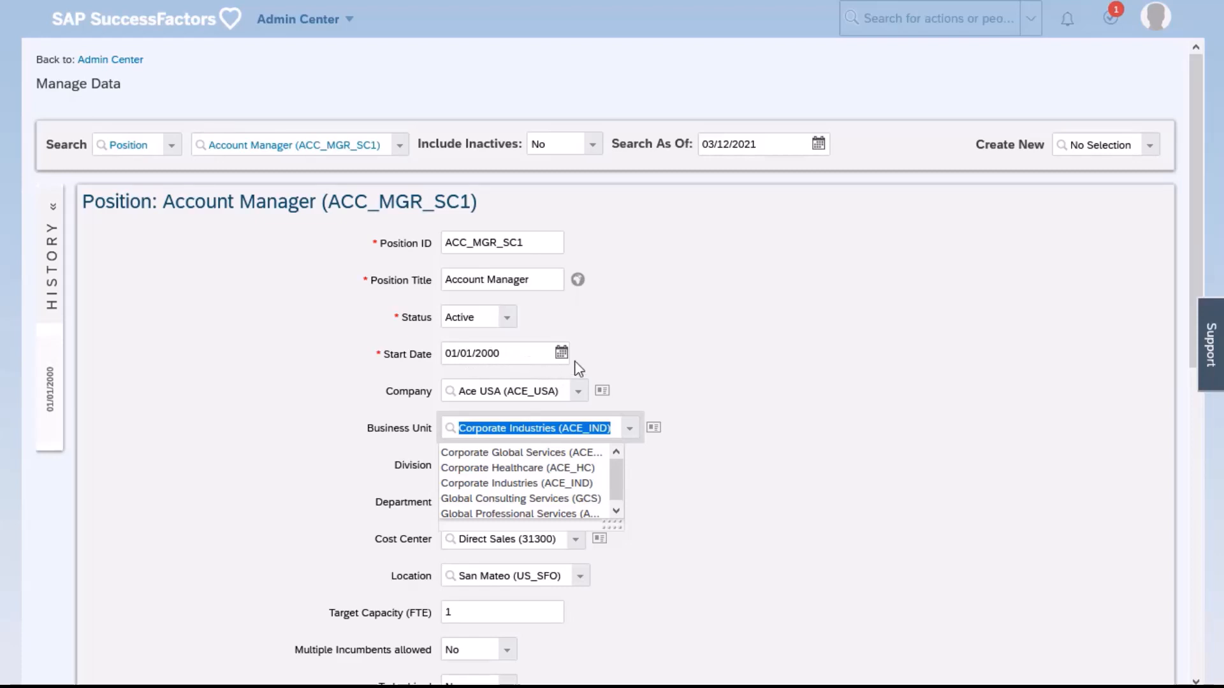
left_click(736, 315)
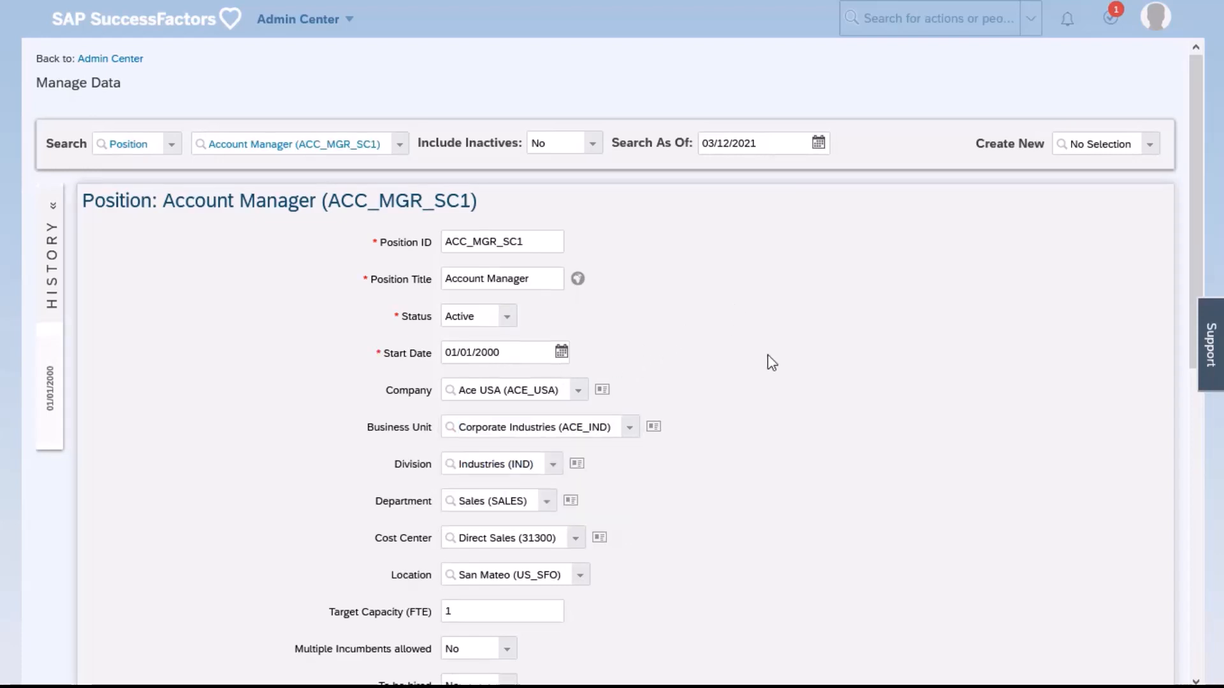
scroll(1008, 555, "down", 9)
left_click(1084, 646)
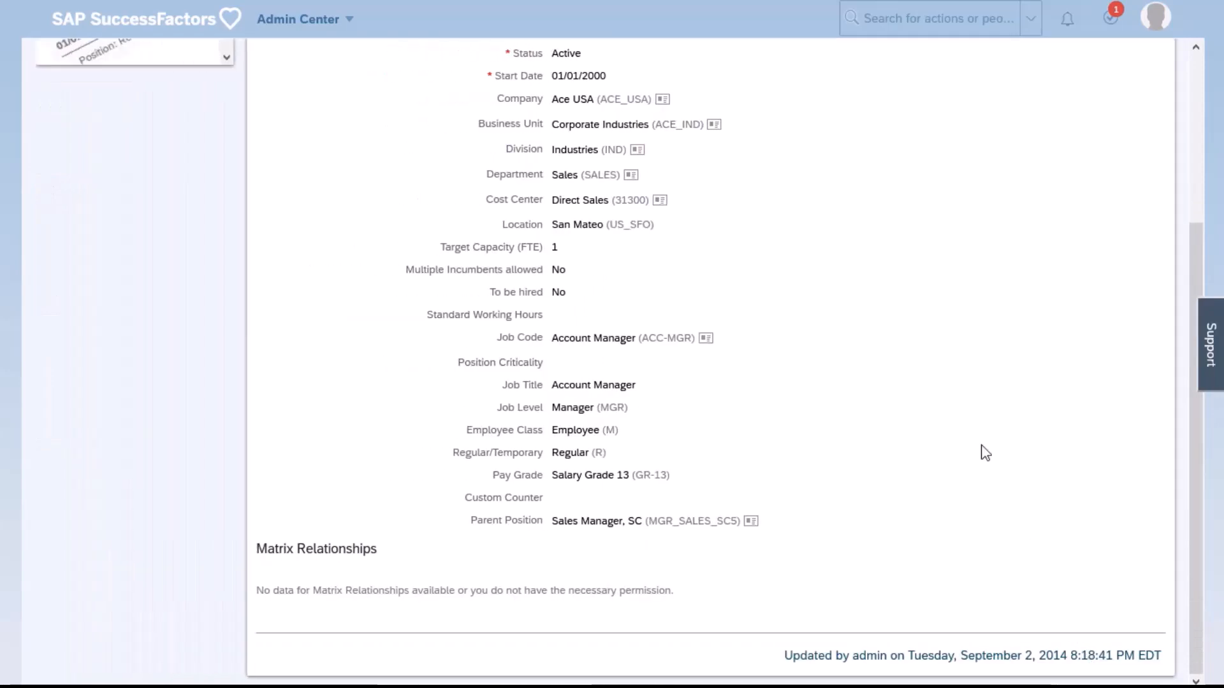
Insert a new record for the Account Manager position effective 03/12/2021 and check which business units it offers
left_click(1091, 217)
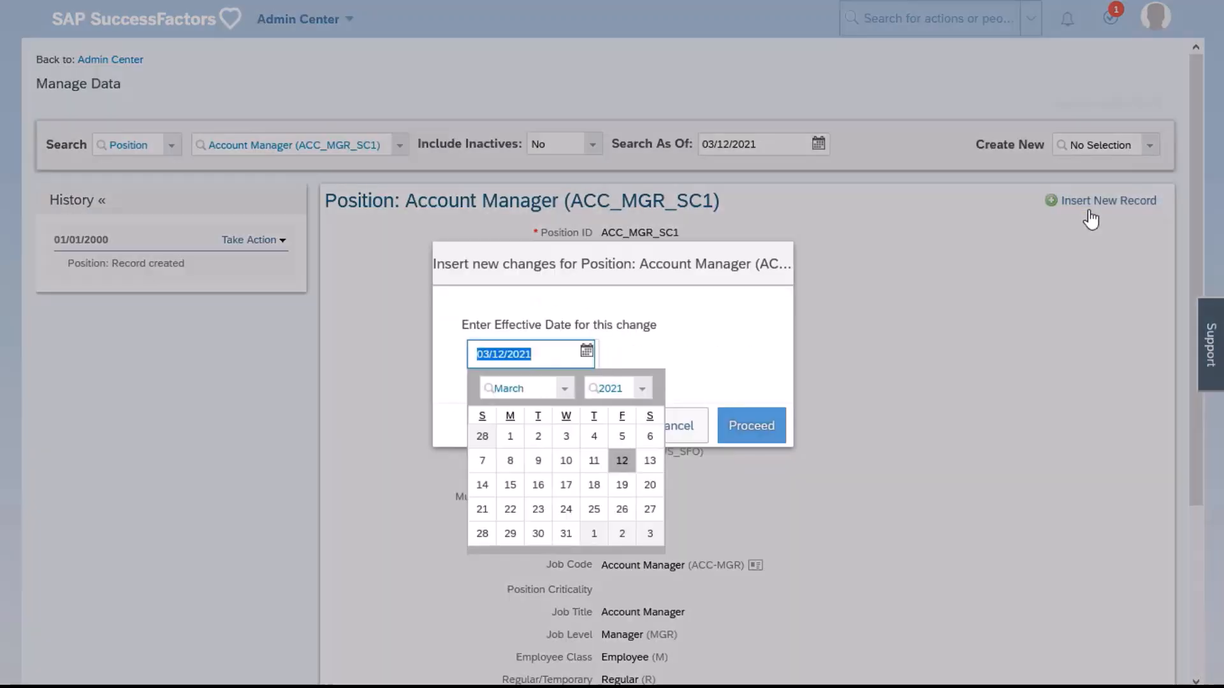
left_click(618, 464)
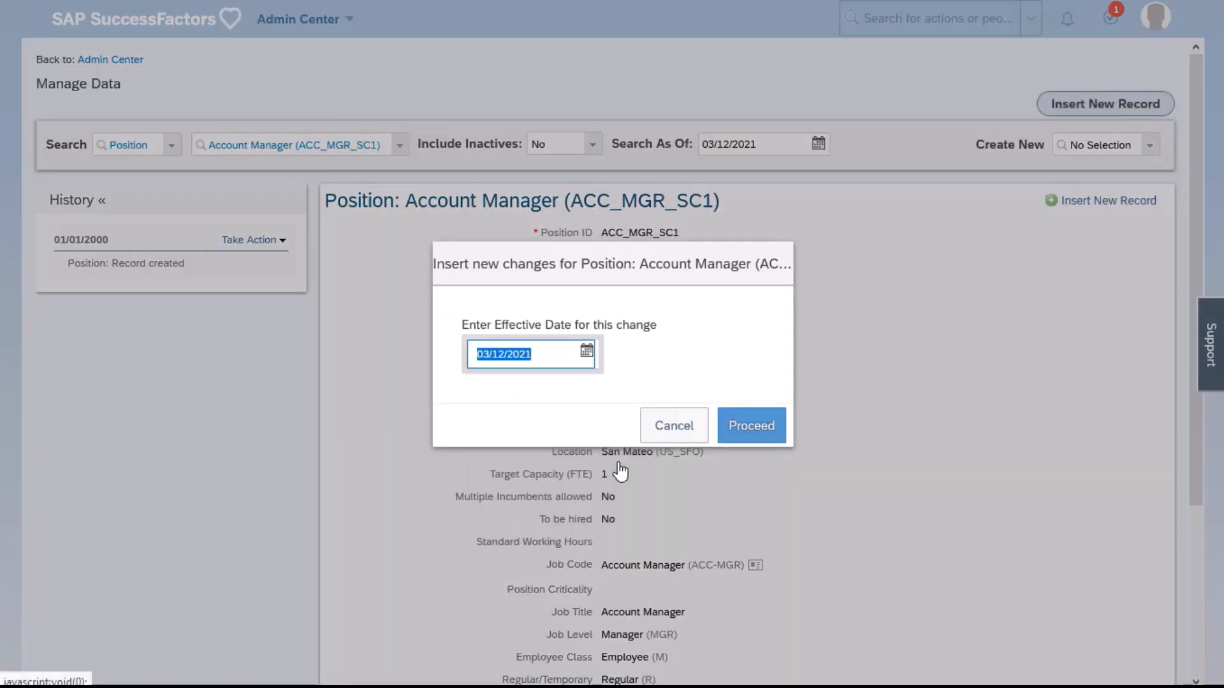
left_click(768, 434)
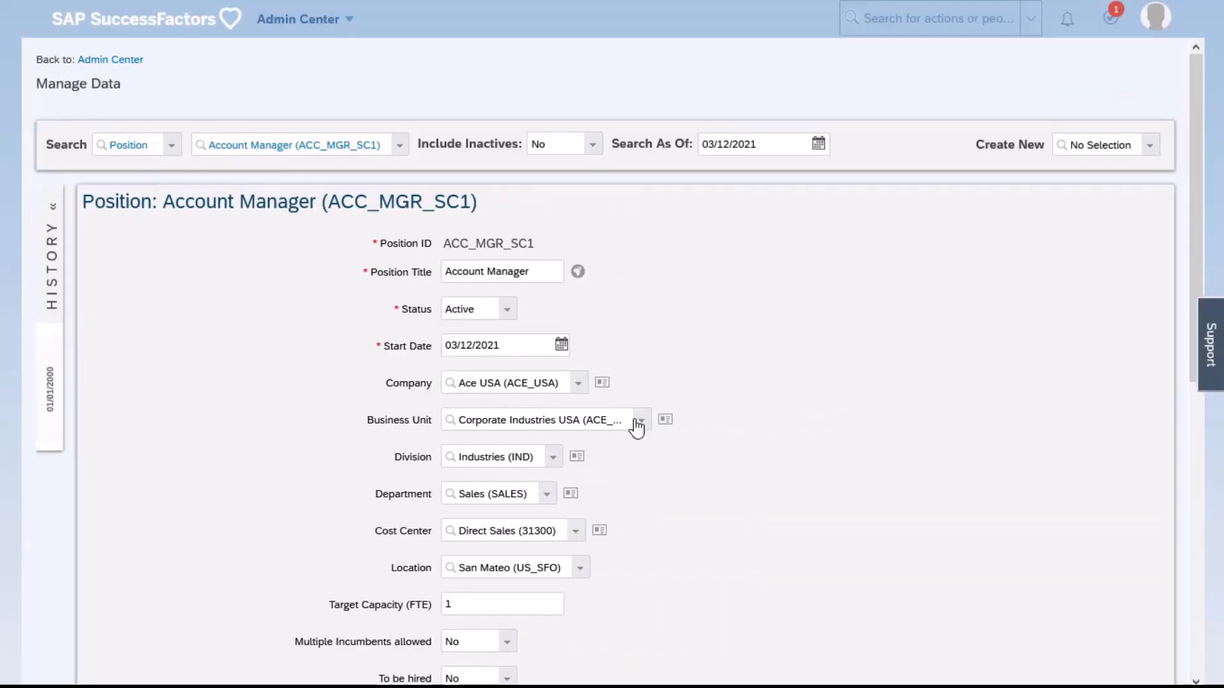
left_click(640, 426)
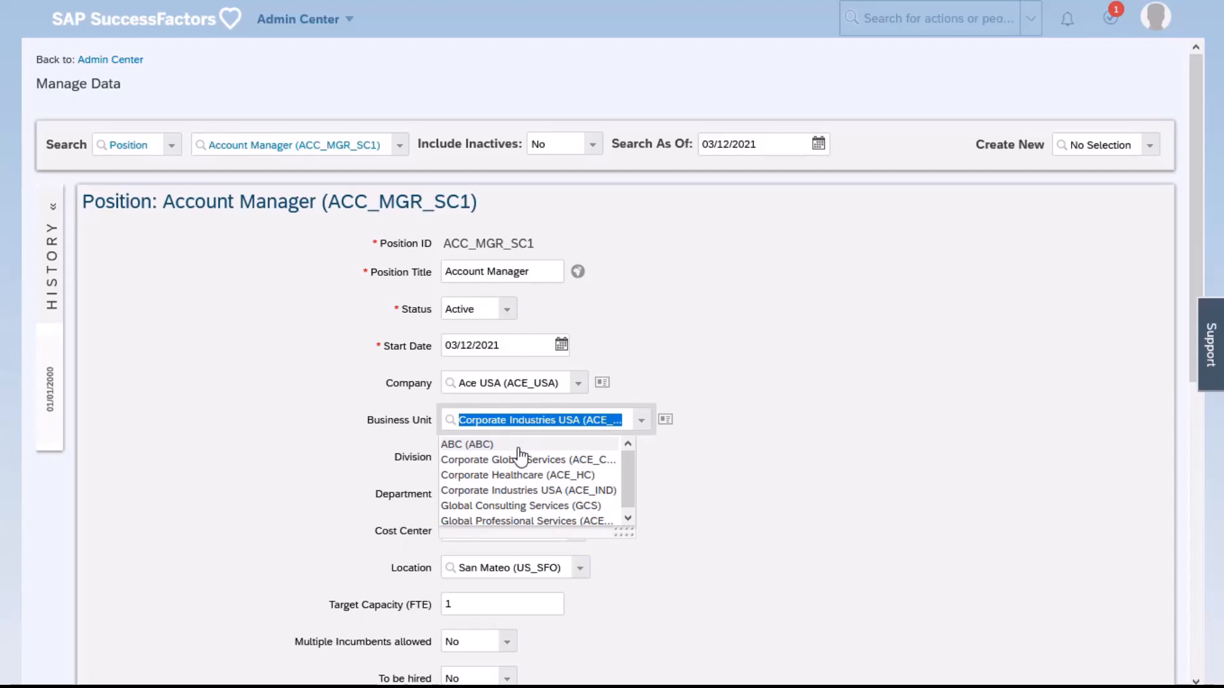
scroll(924, 450, "down", 3)
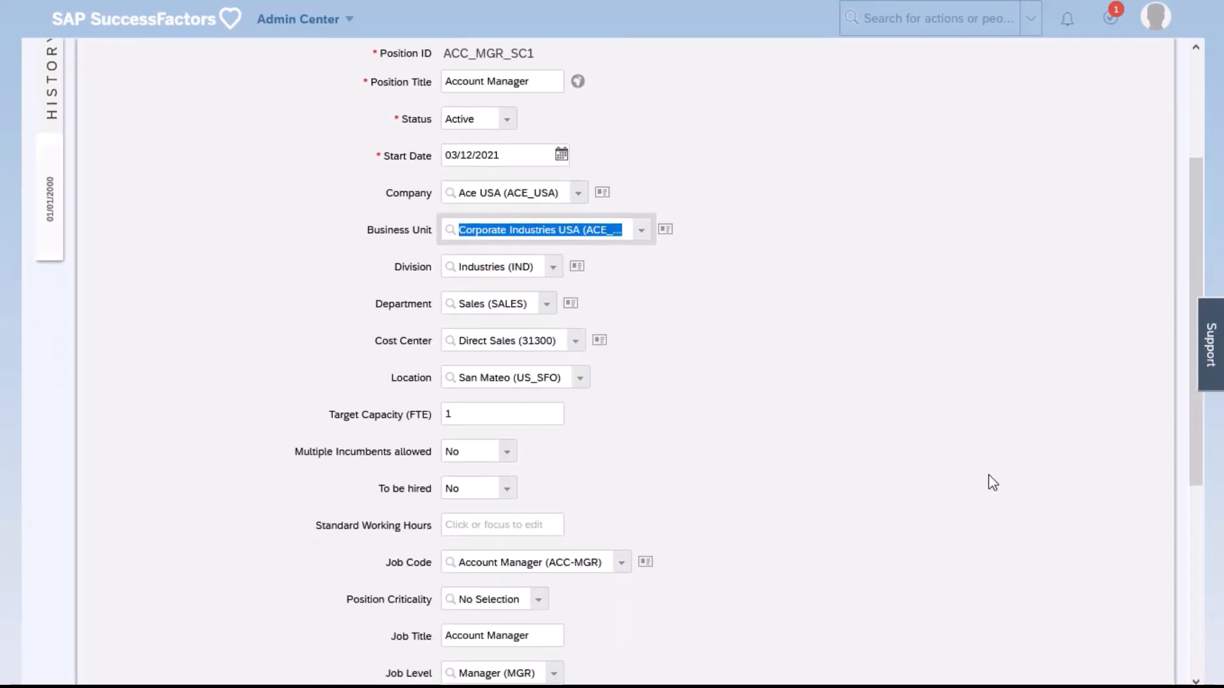
Set the position record's start date to 04/01/2021 and list the business units available for that date
scroll(992, 482, "down", 1)
left_click(561, 84)
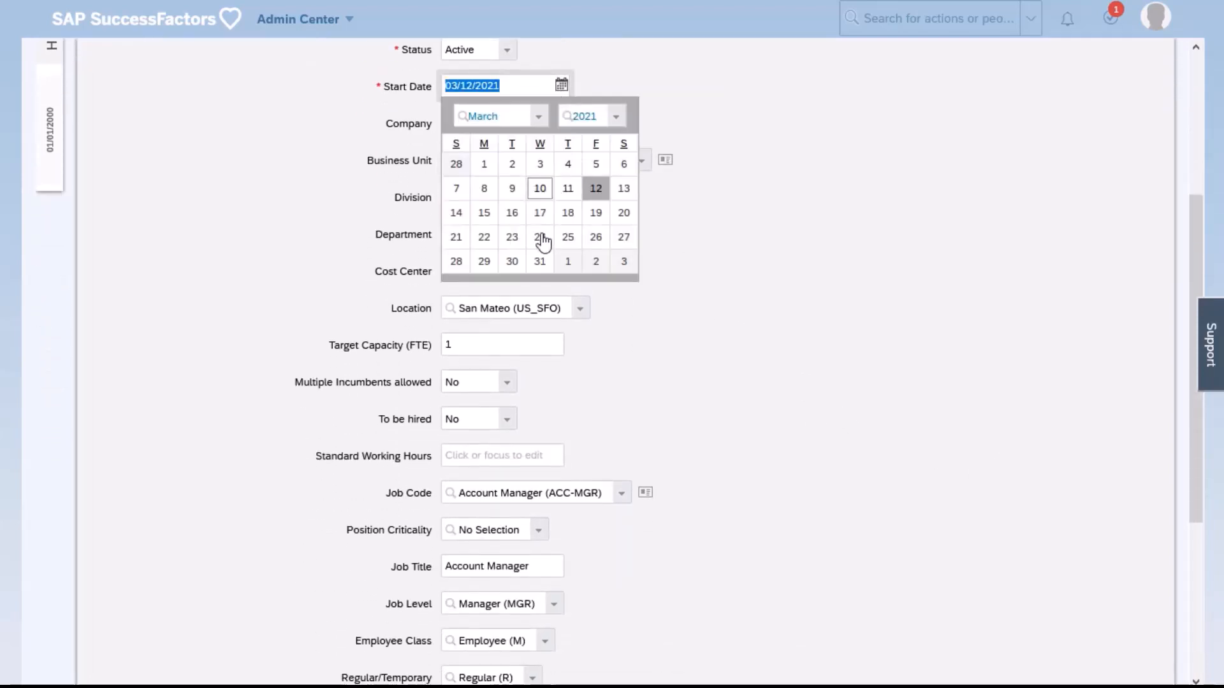
left_click(568, 262)
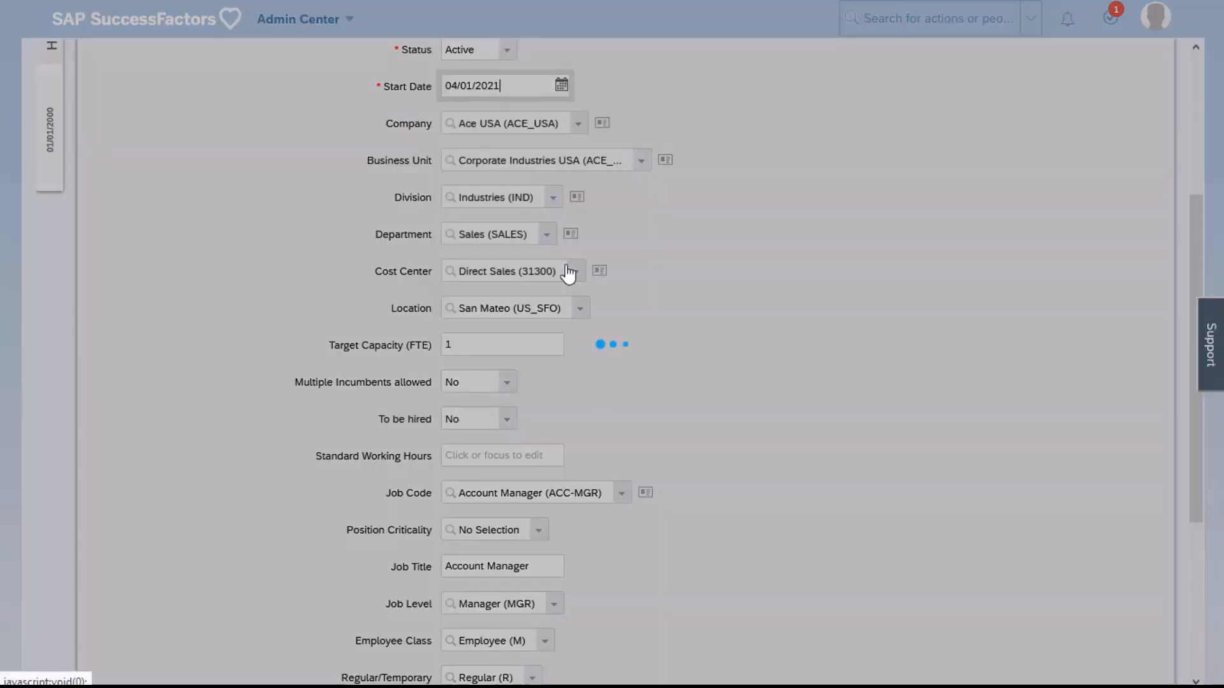
scroll(455, 181, "up", 1)
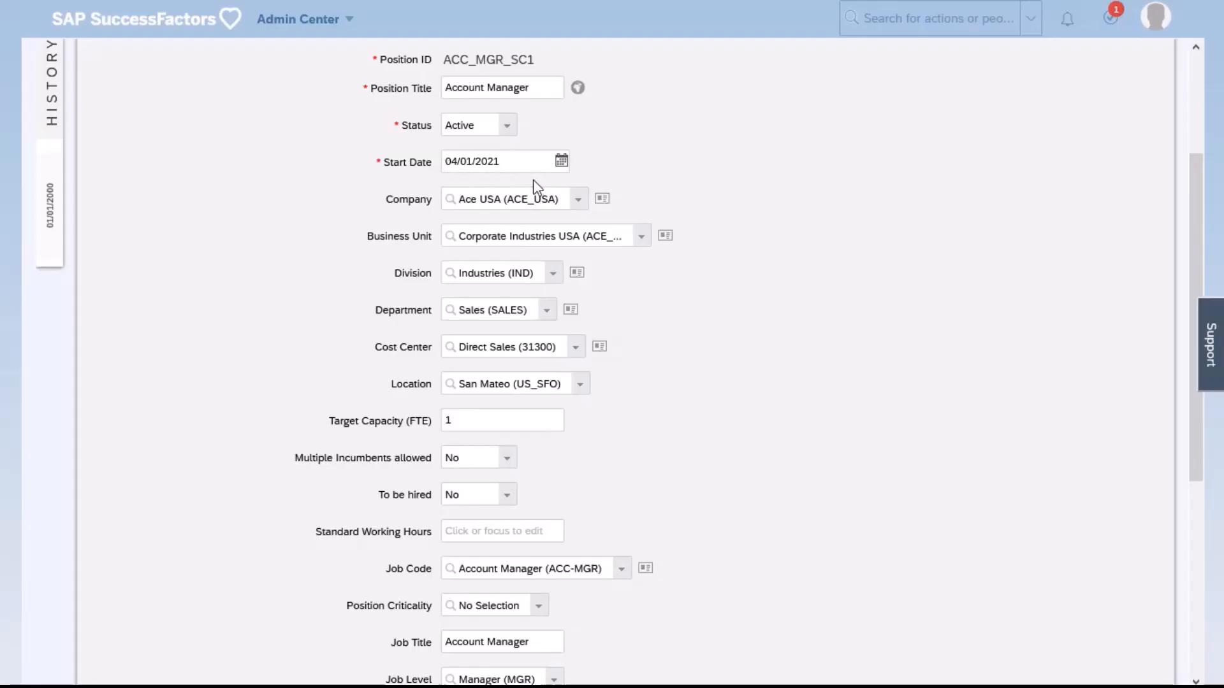
left_click(638, 240)
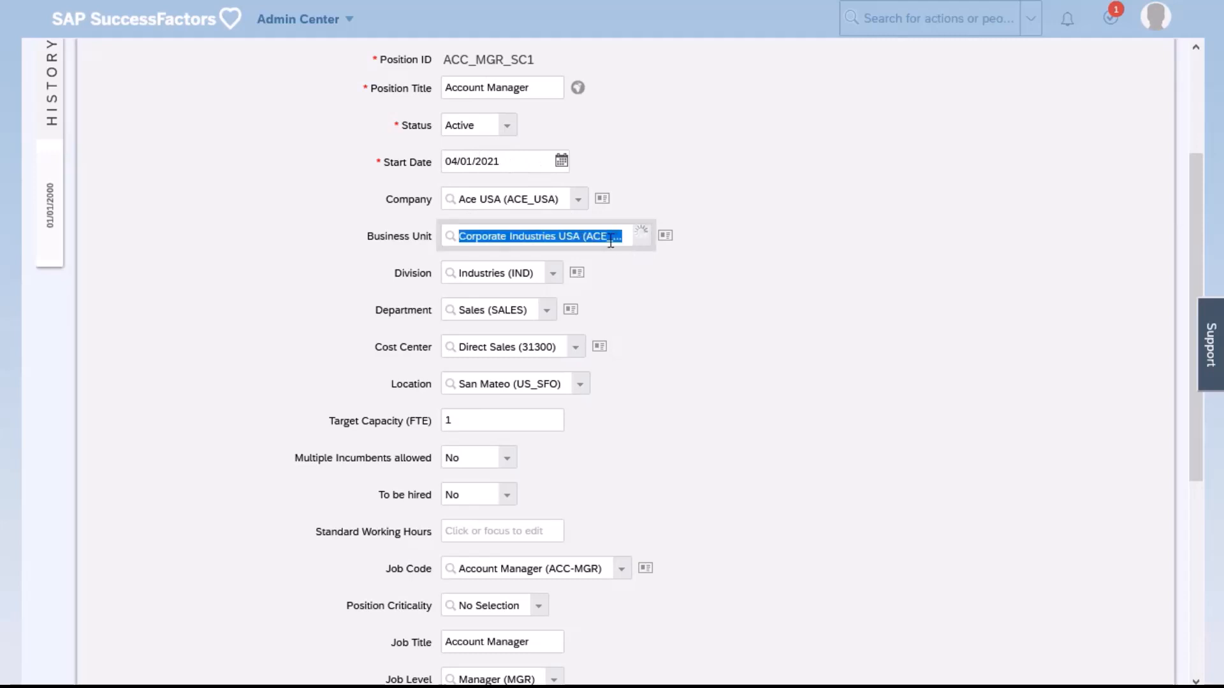